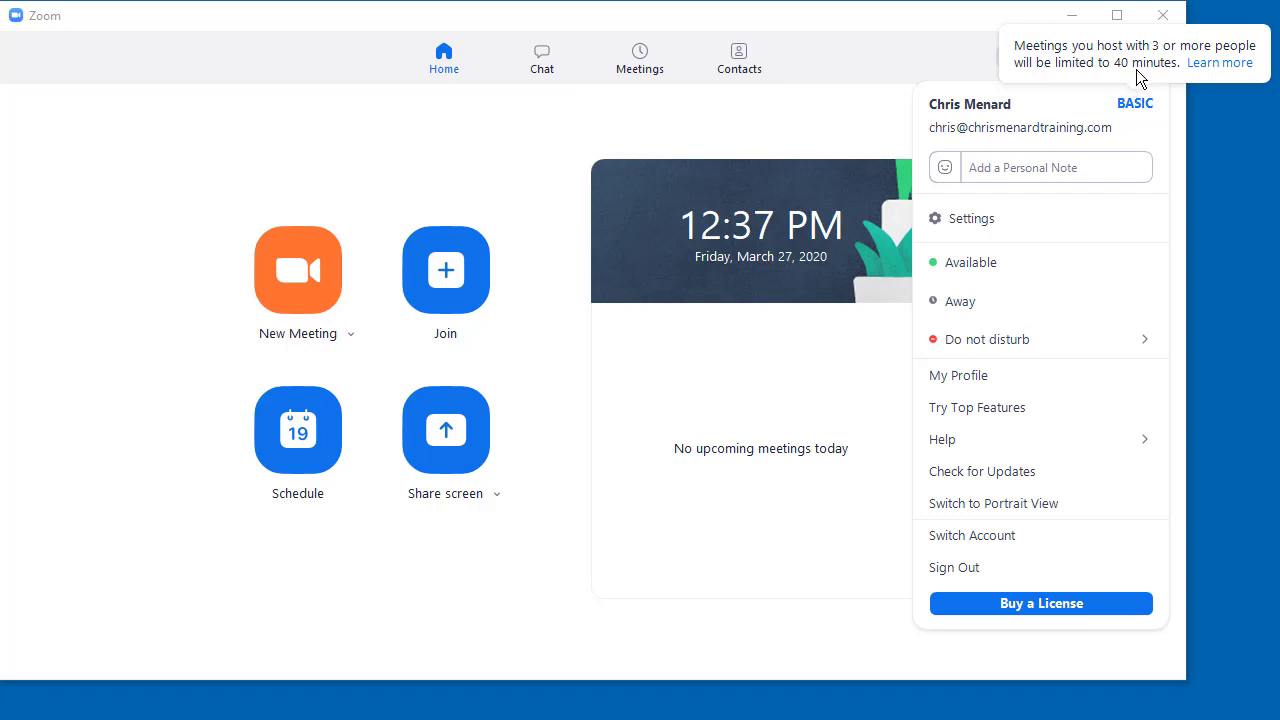
# Check the Zoom desktop client for updates and dismiss the update result
pyautogui.click(1013, 471)
pyautogui.moveTo(754, 405); pyautogui.dragTo(721, 311)
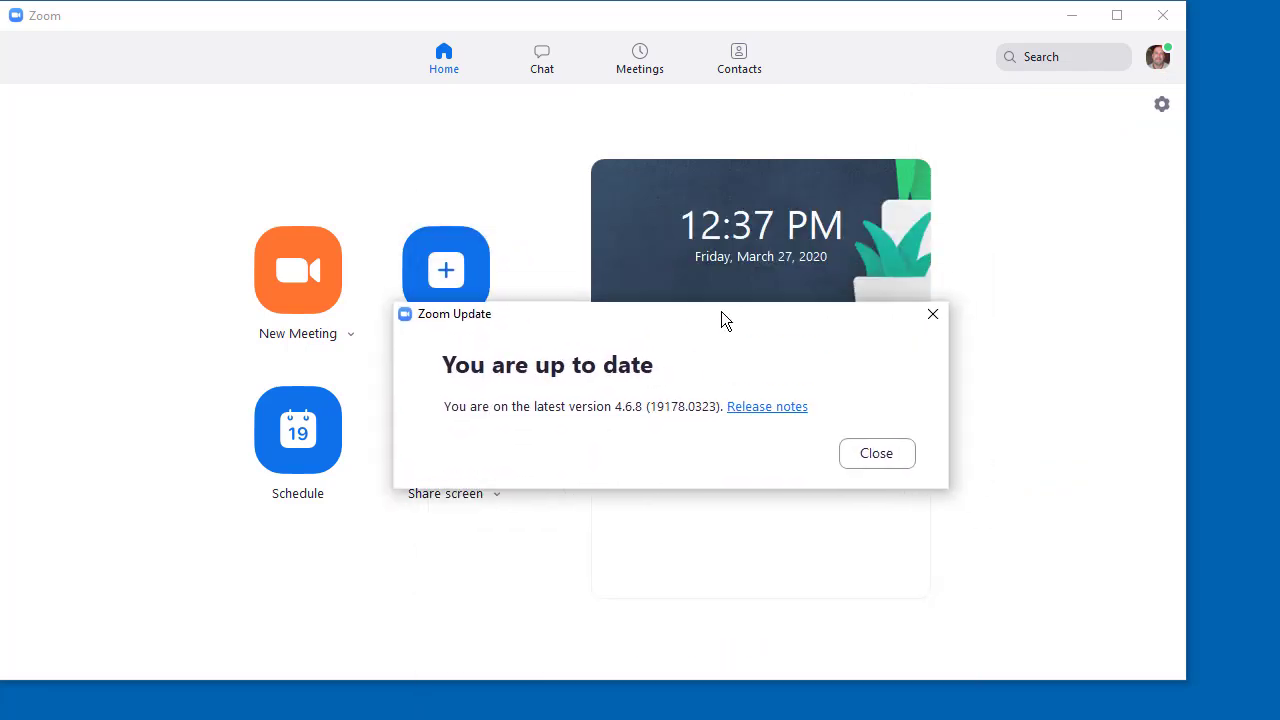
pyautogui.click(888, 459)
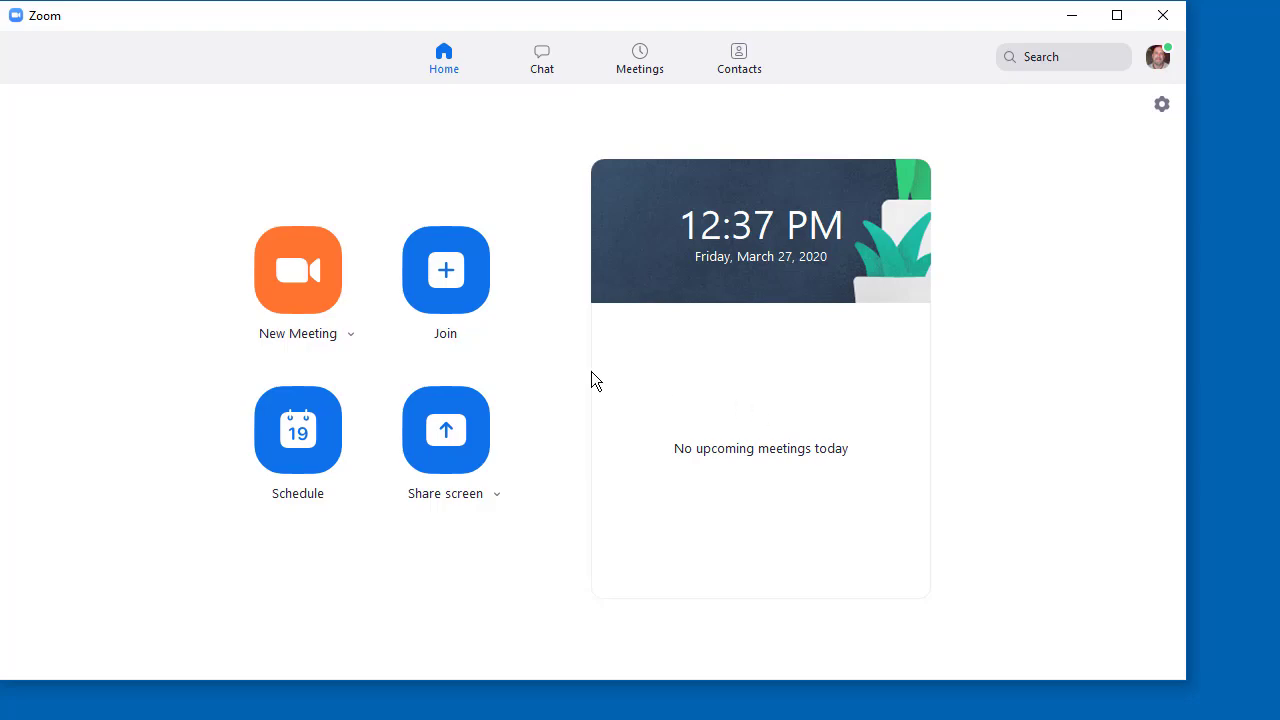
# Start a new meeting and dismiss the audio conference options without joining audio
pyautogui.click(301, 296)
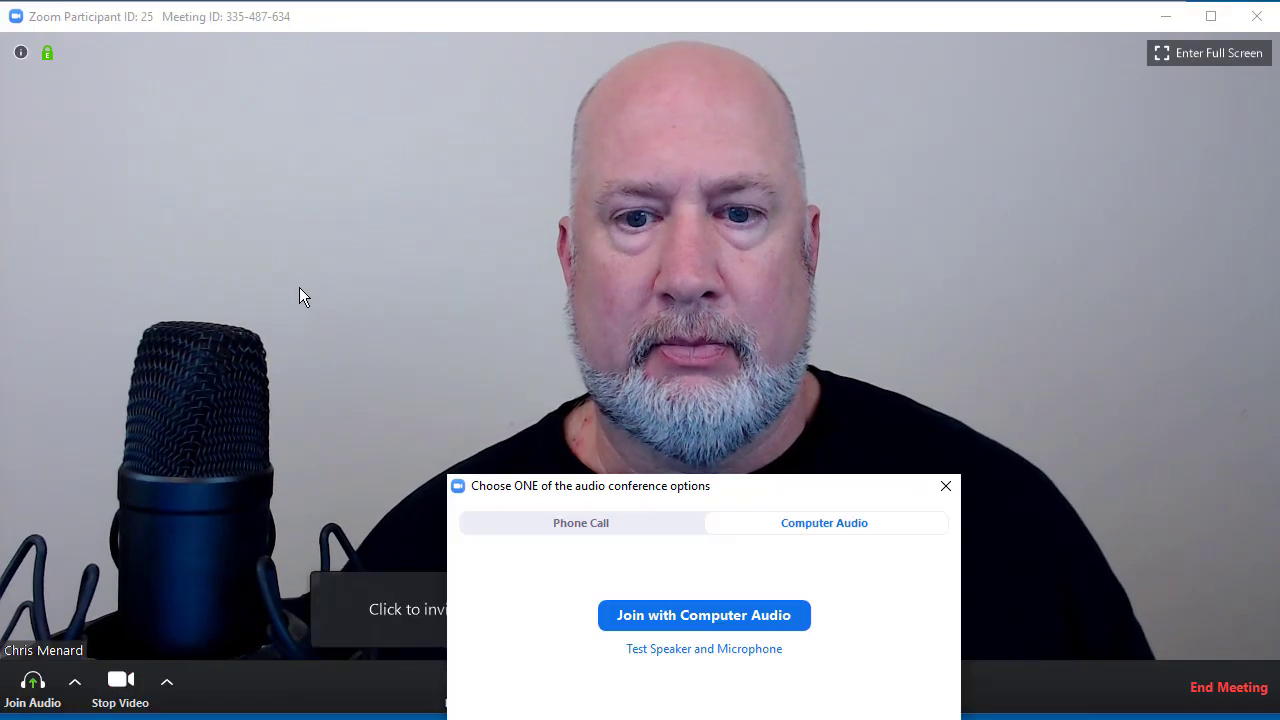
pyautogui.moveTo(824, 485); pyautogui.dragTo(676, 117)
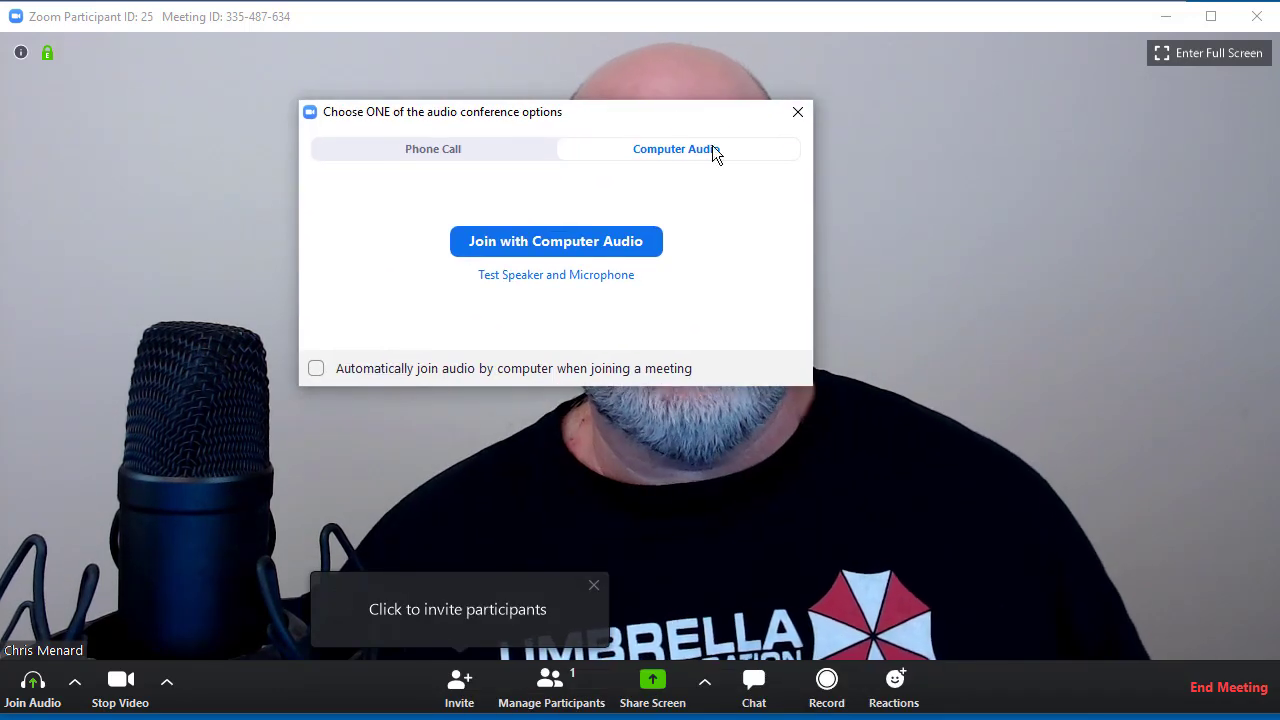
pyautogui.click(797, 112)
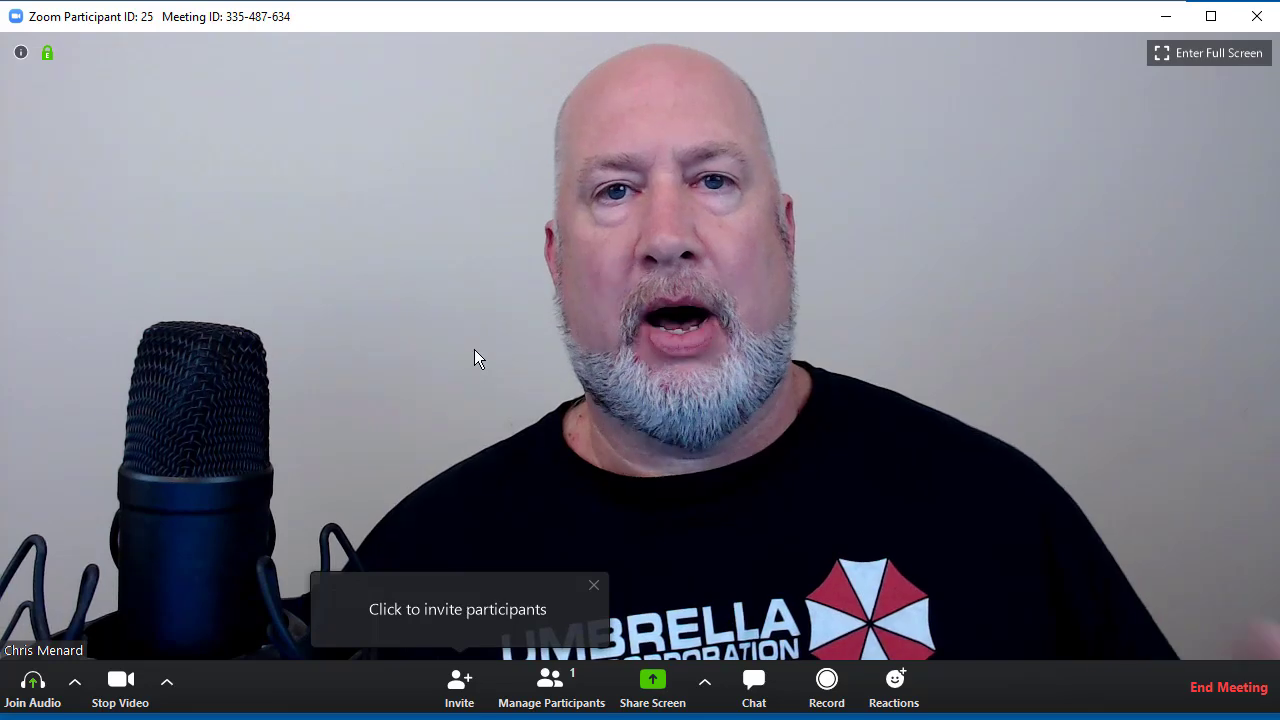
# Inspect the meeting's Video settings for a virtual background option, close them and end the meeting for all
pyautogui.click(169, 694)
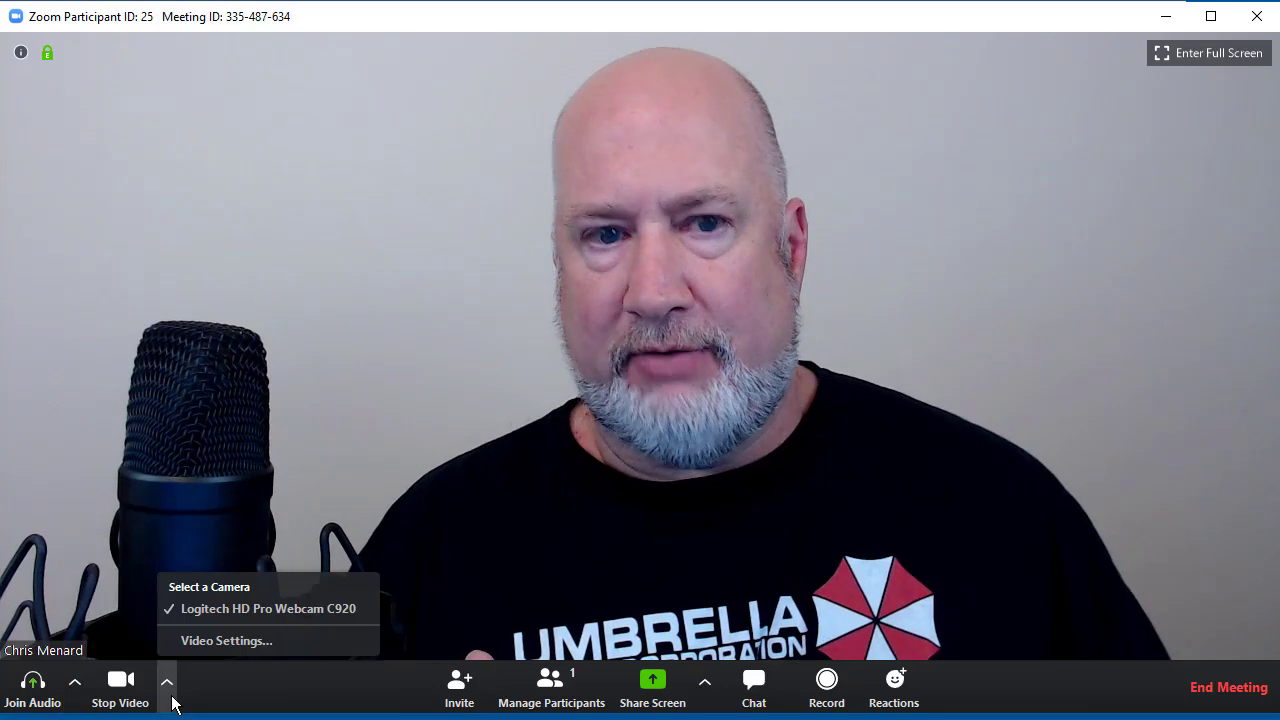
pyautogui.click(260, 638)
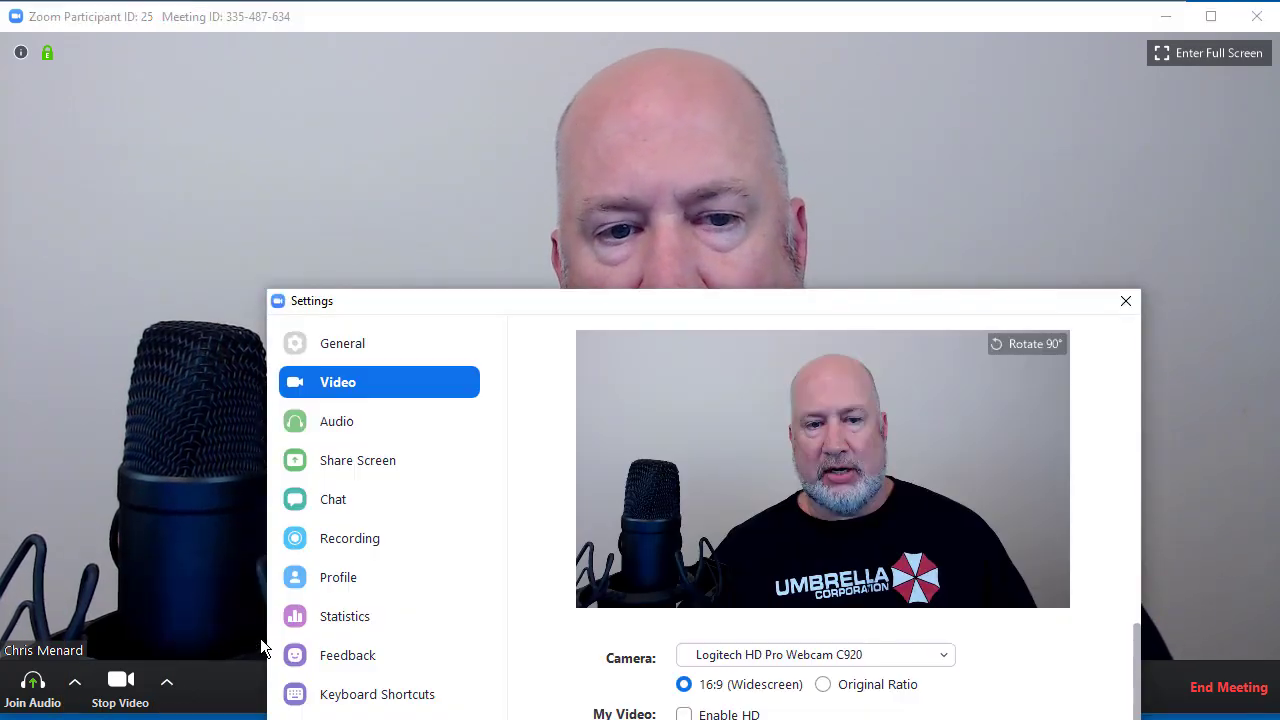
pyautogui.moveTo(559, 313); pyautogui.dragTo(521, 55)
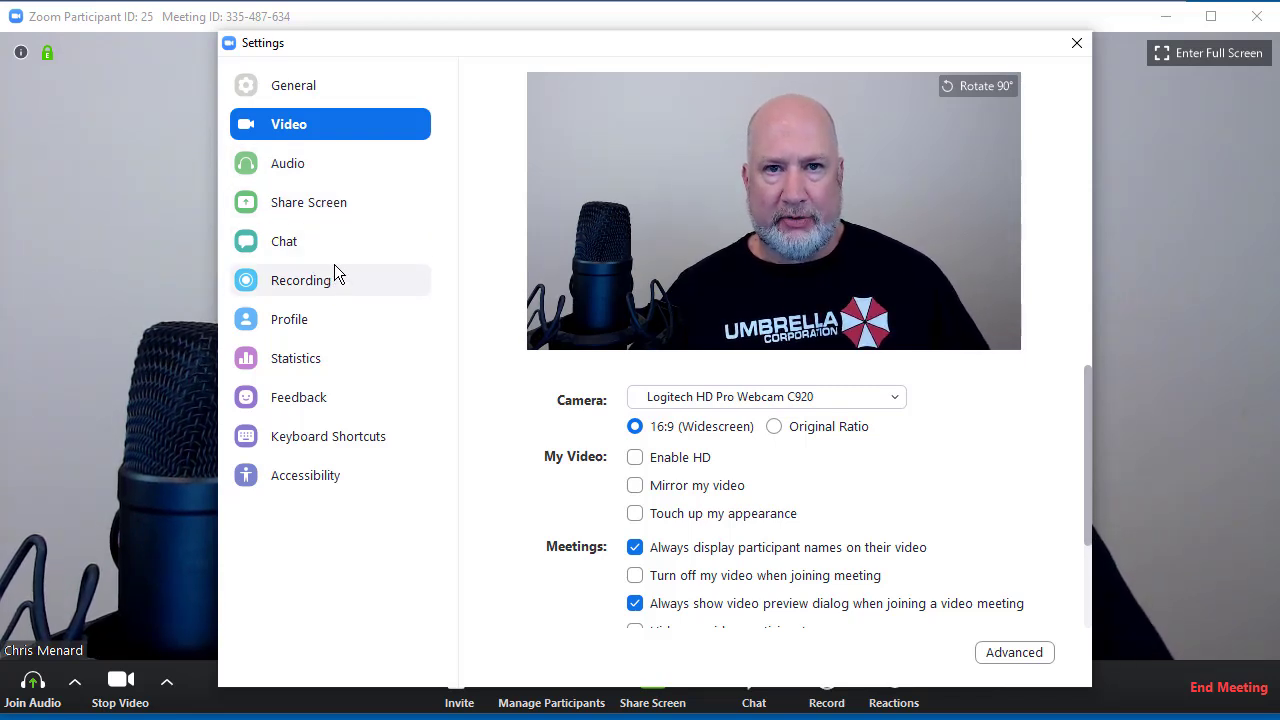
pyautogui.click(1076, 45)
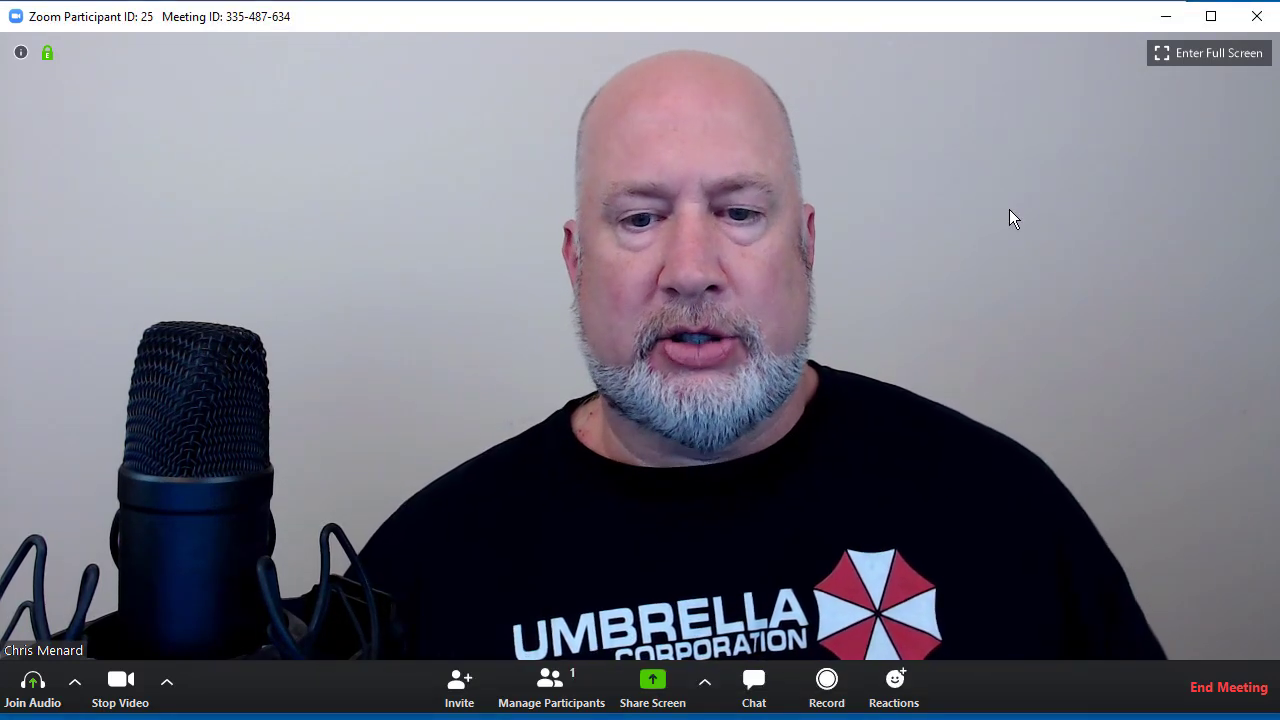
pyautogui.click(1229, 698)
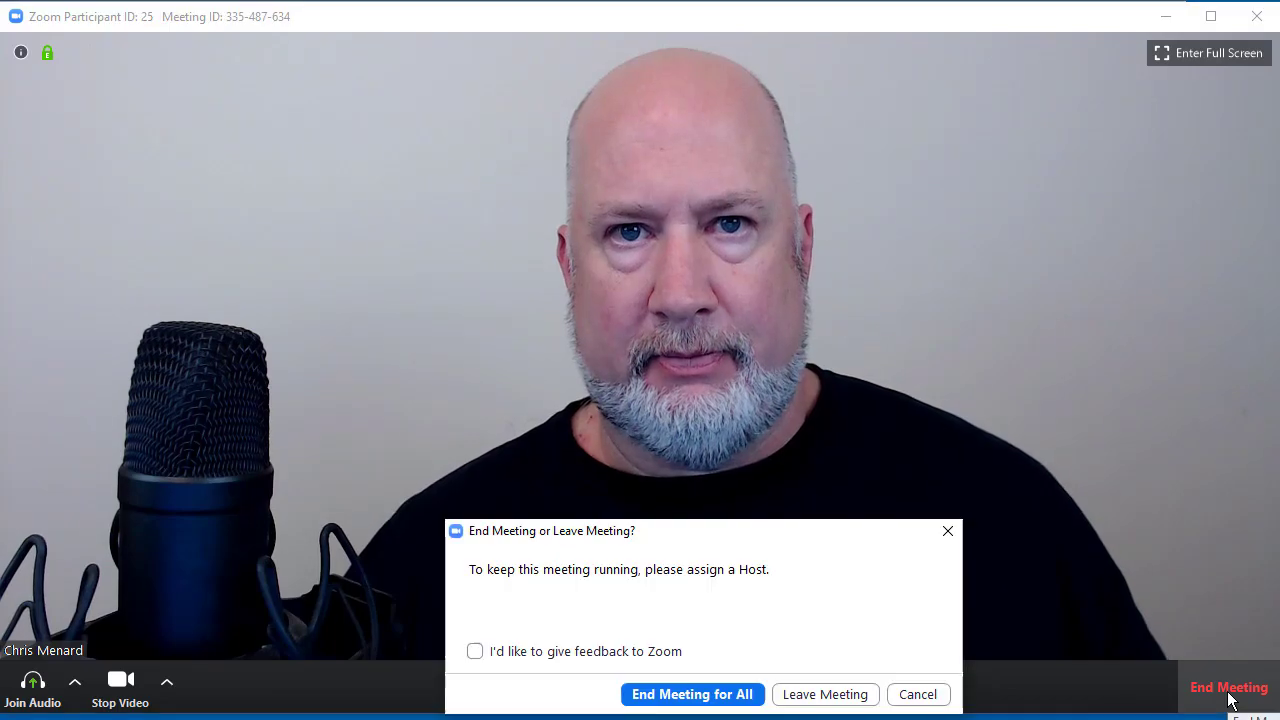
pyautogui.click(737, 697)
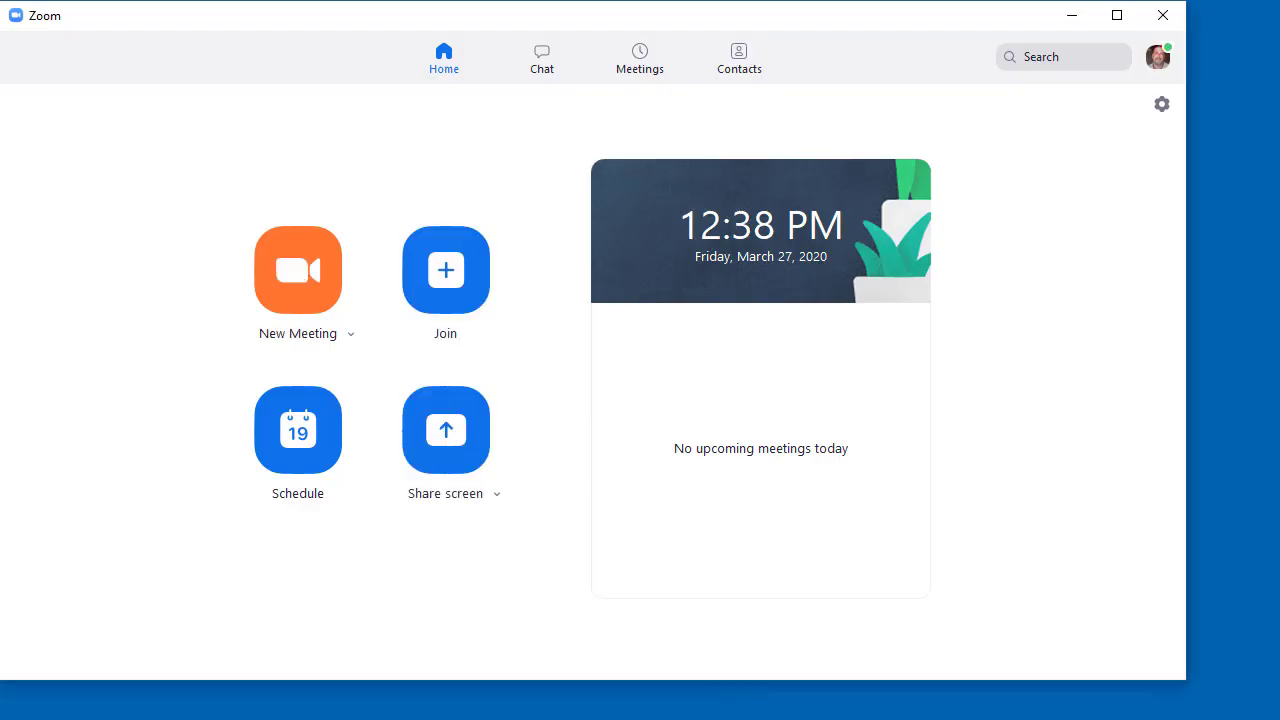
# Switch to the browser, bring its window fully into view and select the personal Settings page on zoom.us
pyautogui.hotkey('alt', 'Tab')
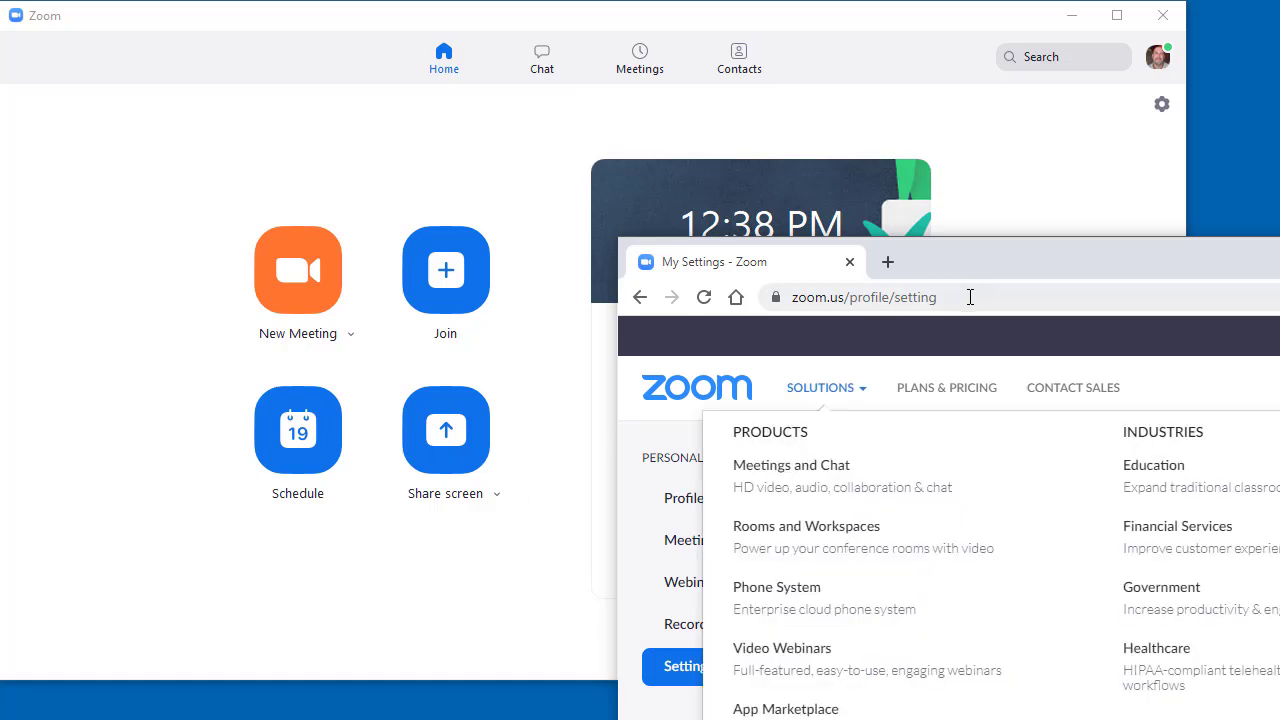
pyautogui.moveTo(993, 261); pyautogui.dragTo(386, 21)
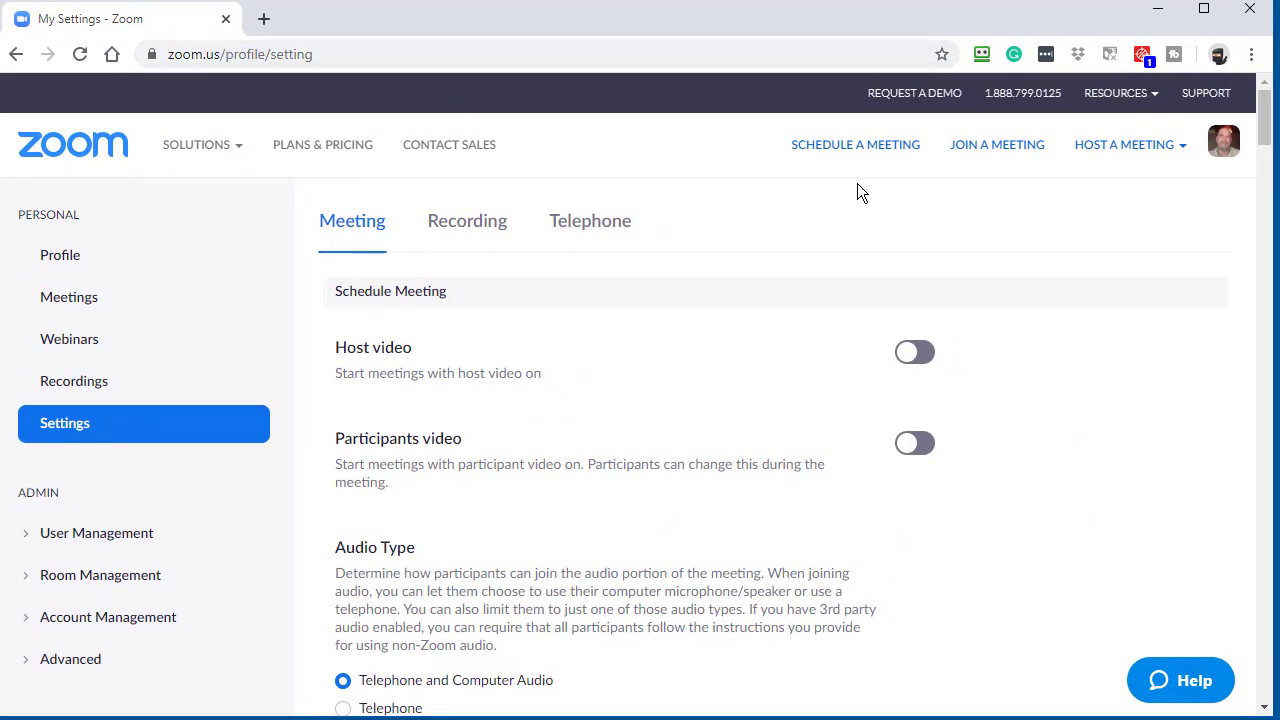
pyautogui.click(53, 430)
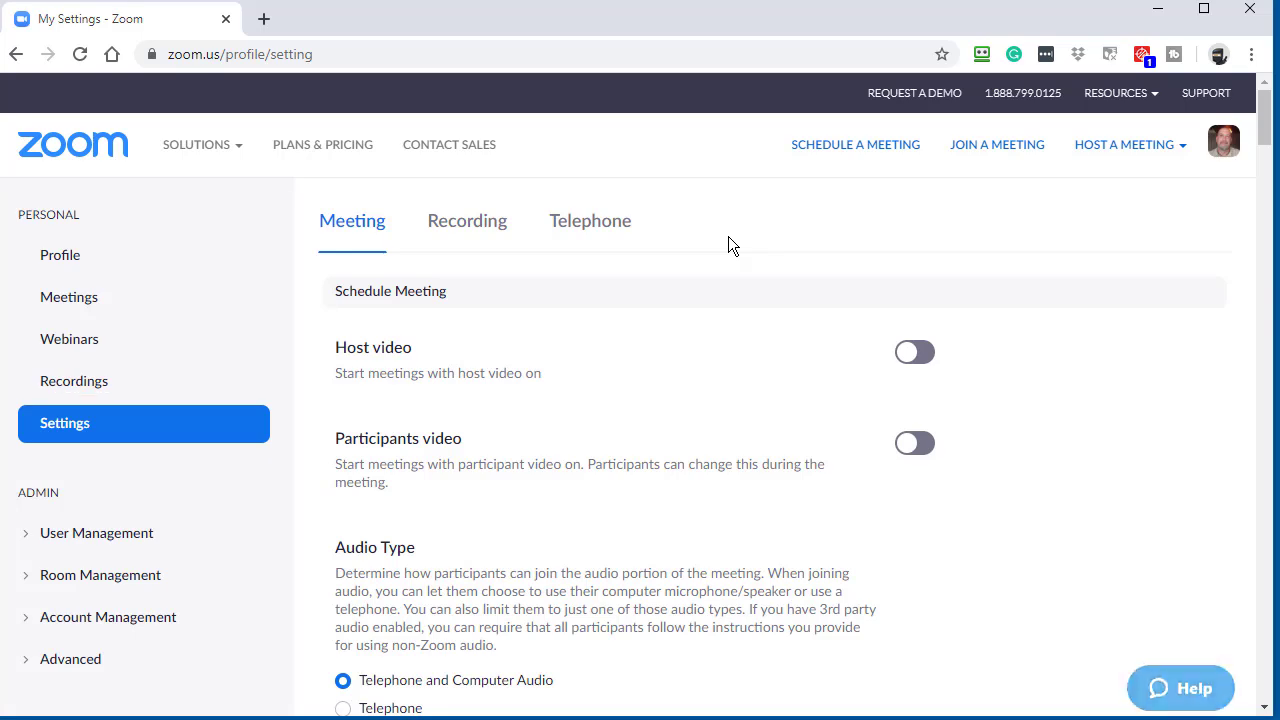
# Search the settings page for "virt", turn on Virtual background and minimize the browser
pyautogui.hotkey('ctrl', 'f')
pyautogui.write('vort')
pyautogui.press('BackSpace')
pyautogui.press('BackSpace')
pyautogui.press('BackSpace')
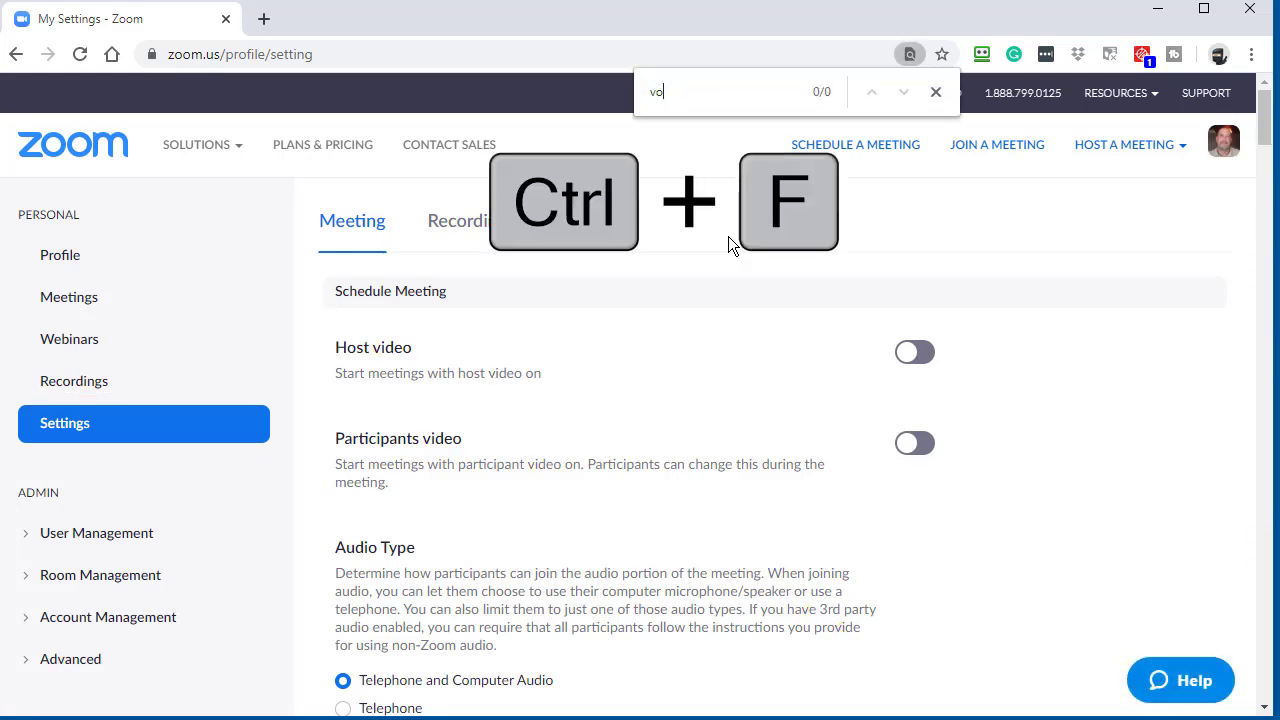
pyautogui.write('irt')
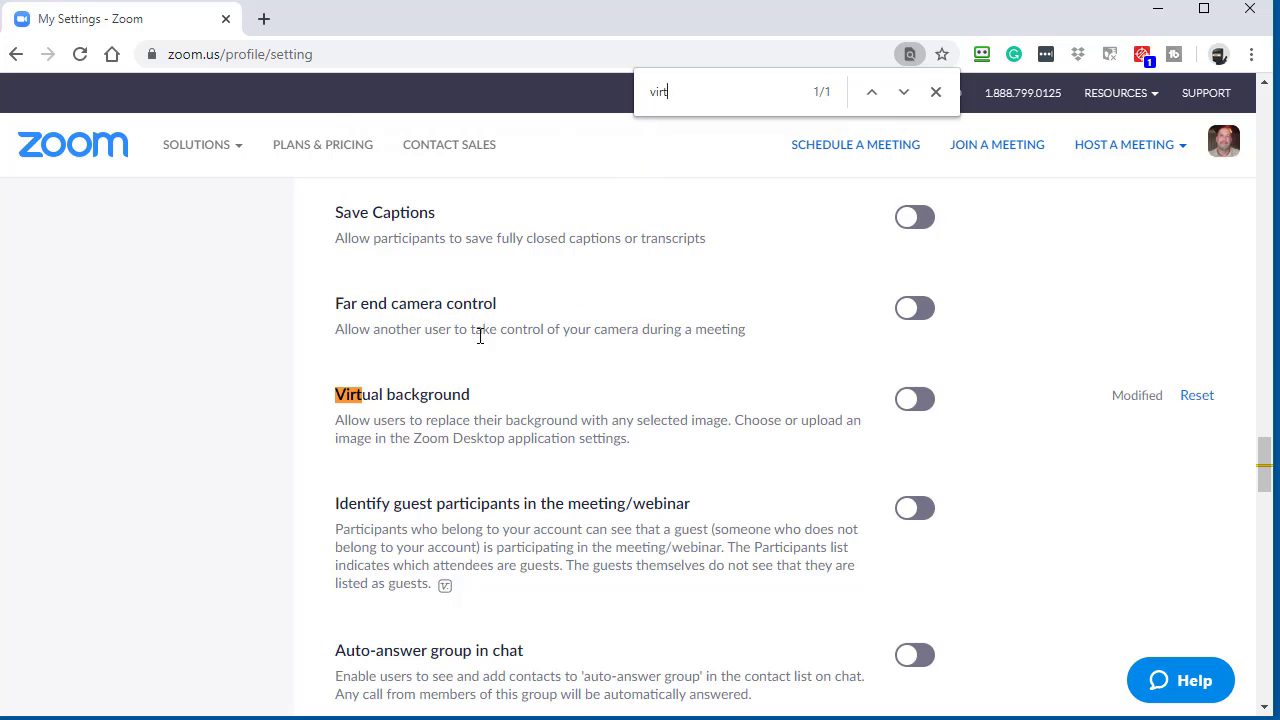
pyautogui.click(917, 405)
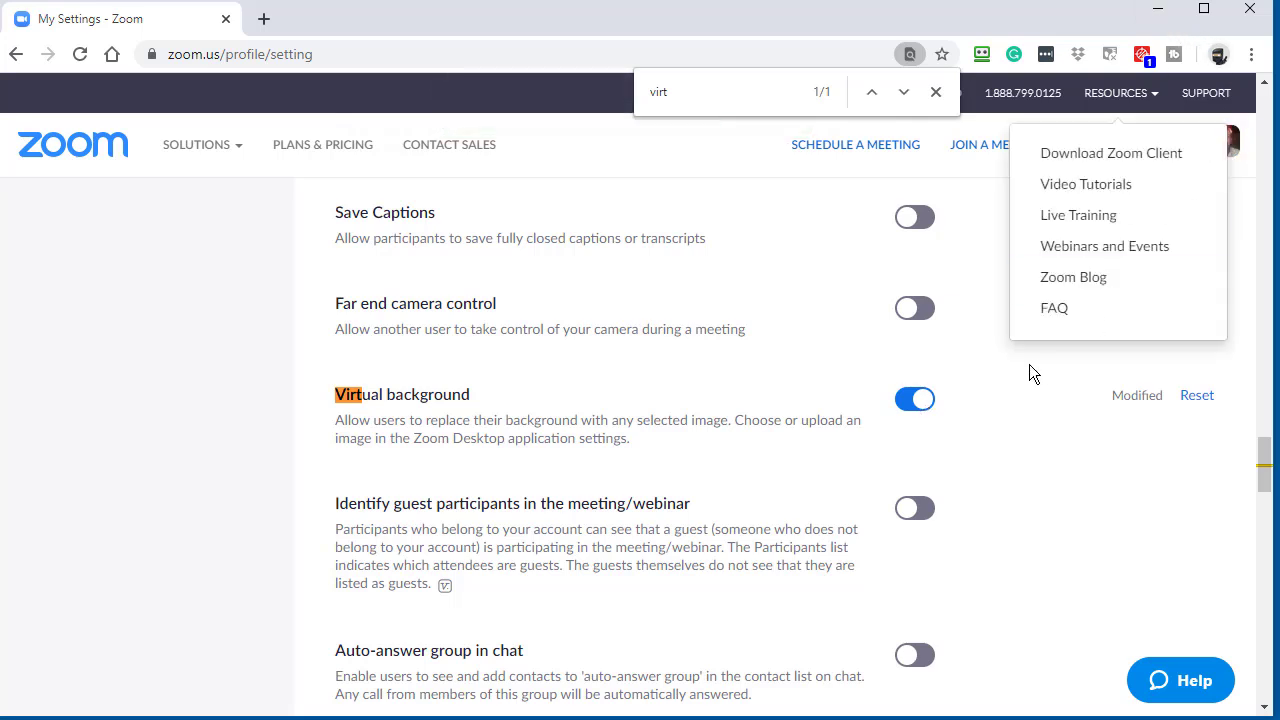
pyautogui.click(1158, 14)
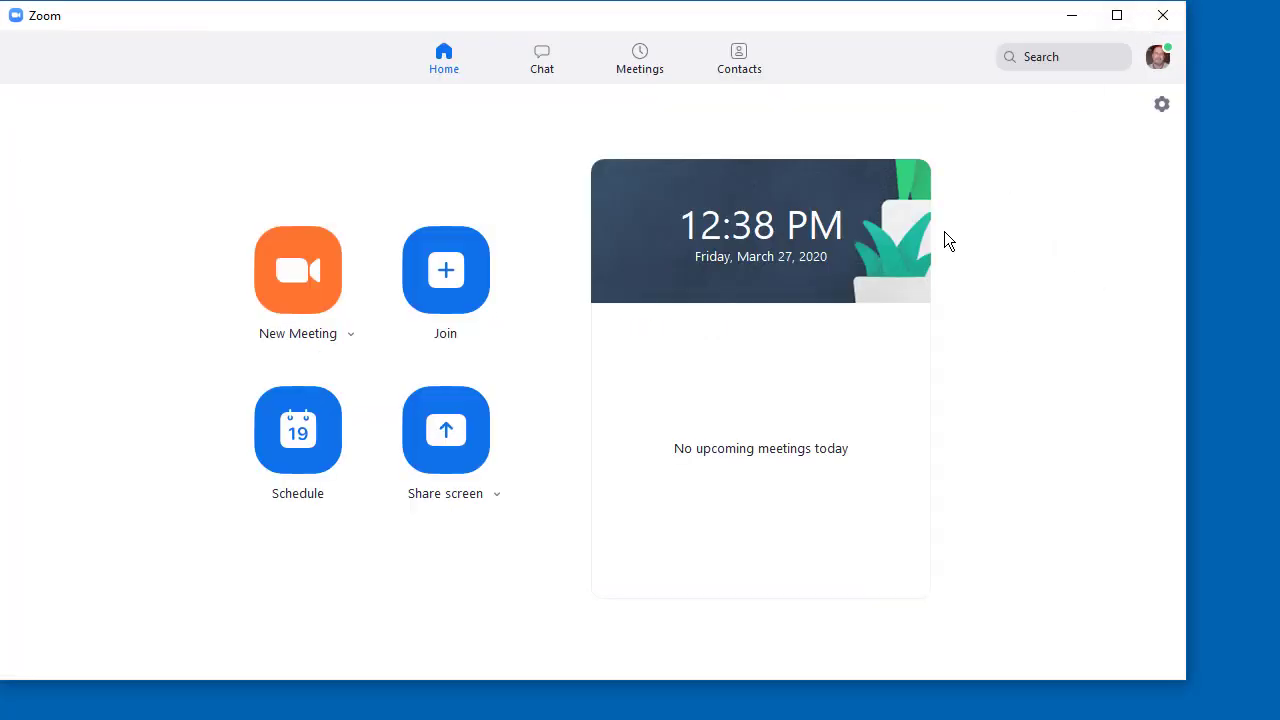
# Look for a virtual background choice in the camera options of a new meeting and end that meeting for all
pyautogui.click(296, 279)
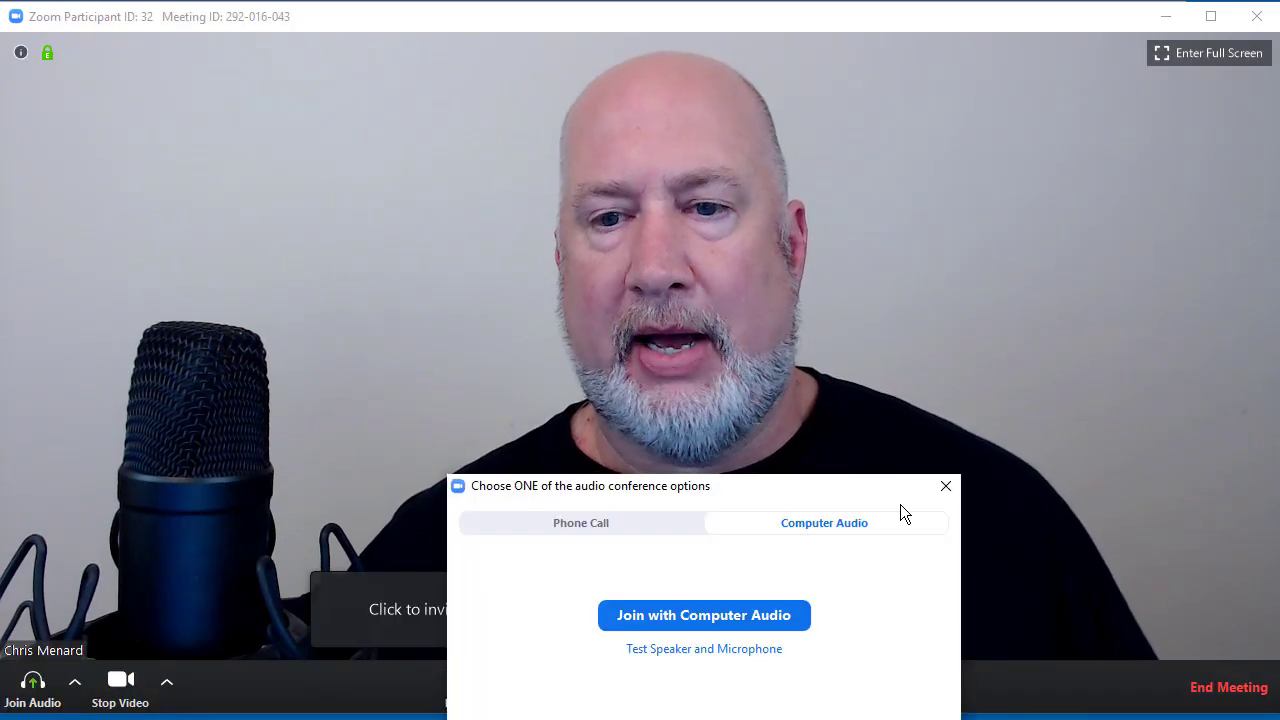
pyautogui.click(945, 485)
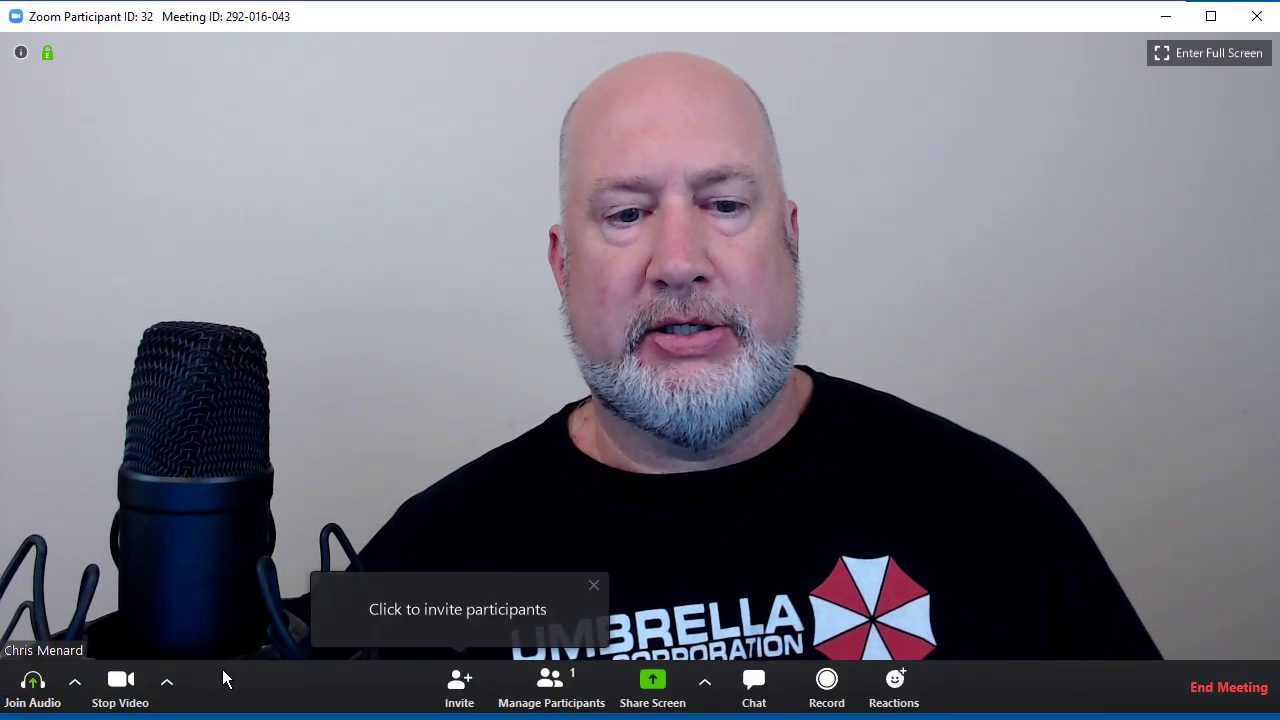
pyautogui.click(175, 704)
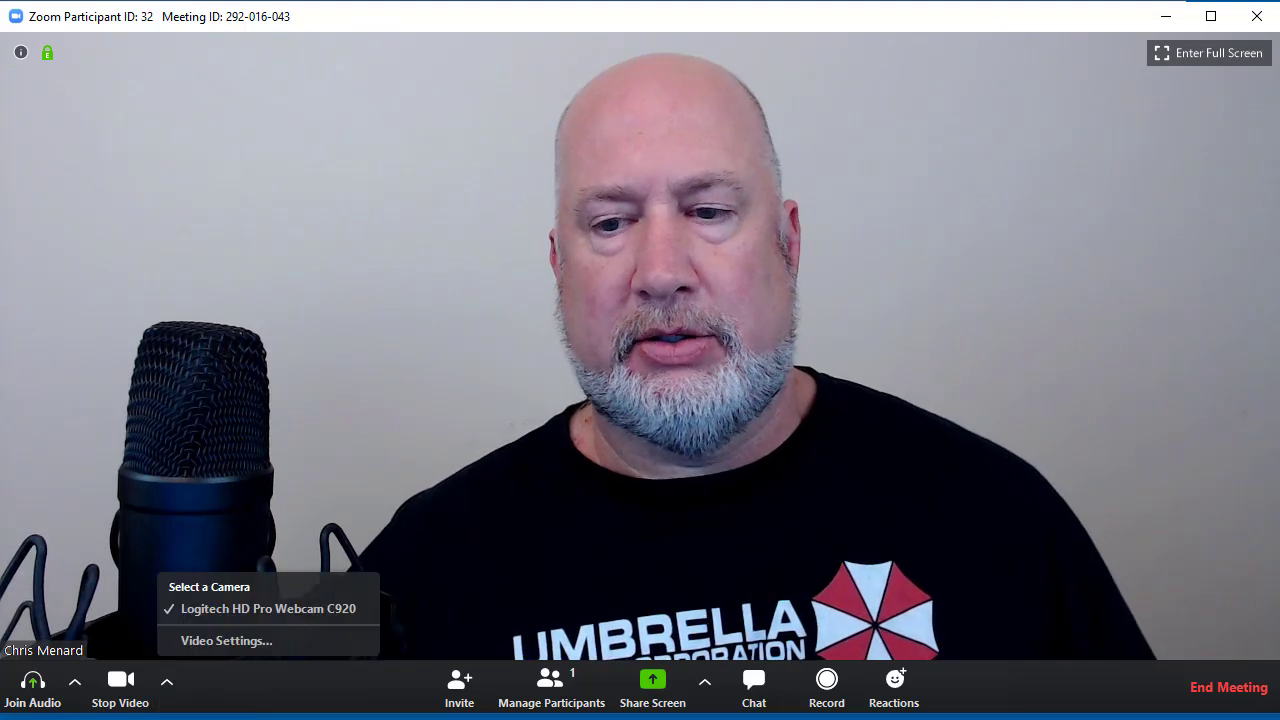
pyautogui.click(1231, 696)
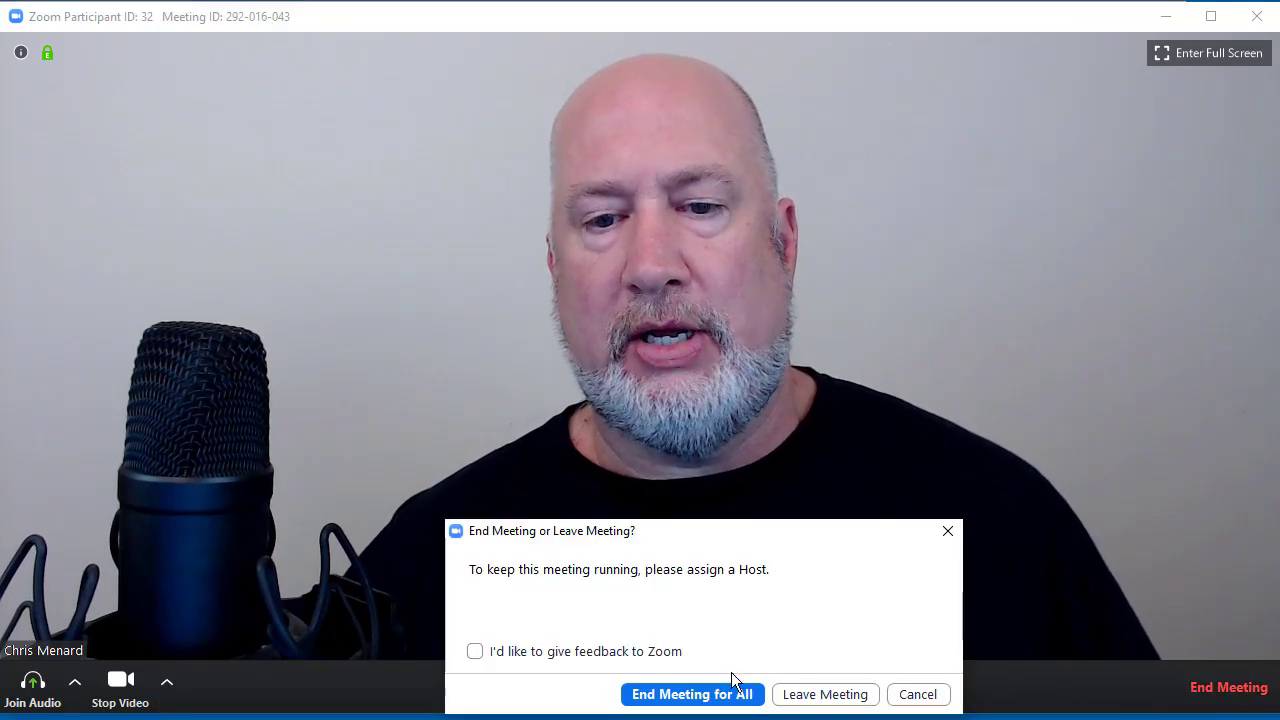
pyautogui.click(692, 694)
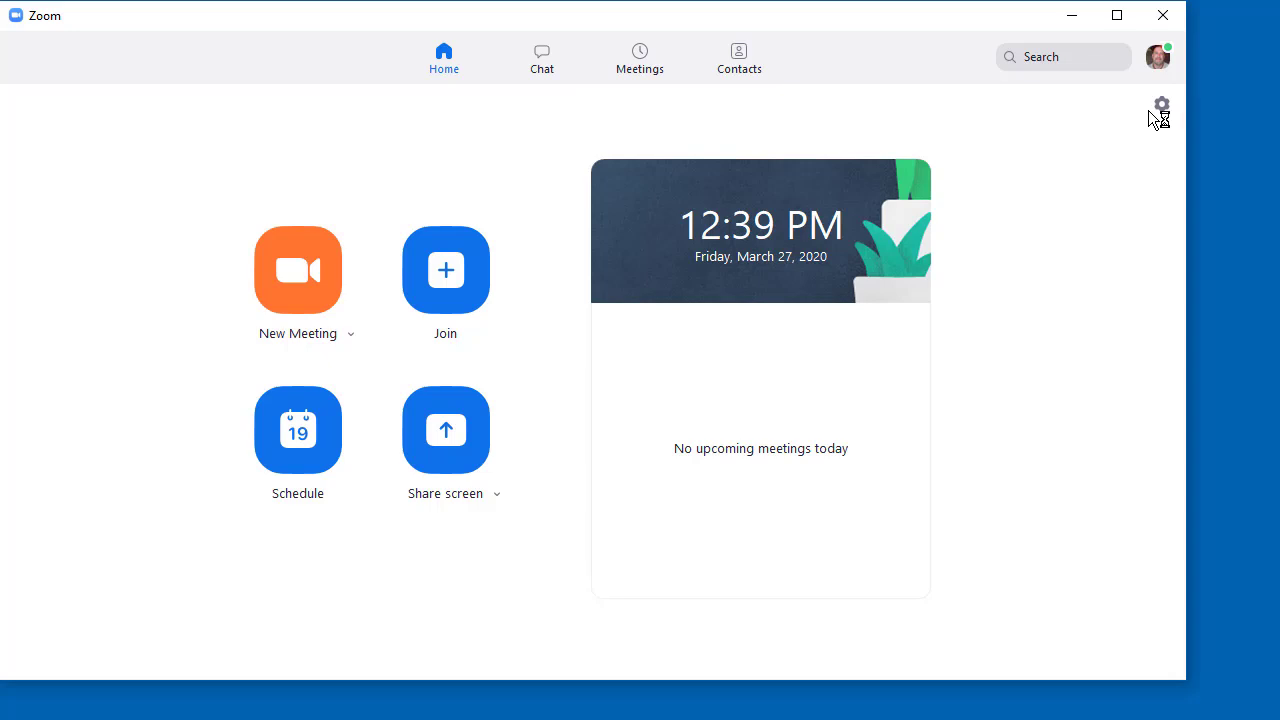
# Sign out of the Zoom desktop client and sign back in by entering the account password
pyautogui.click(1155, 70)
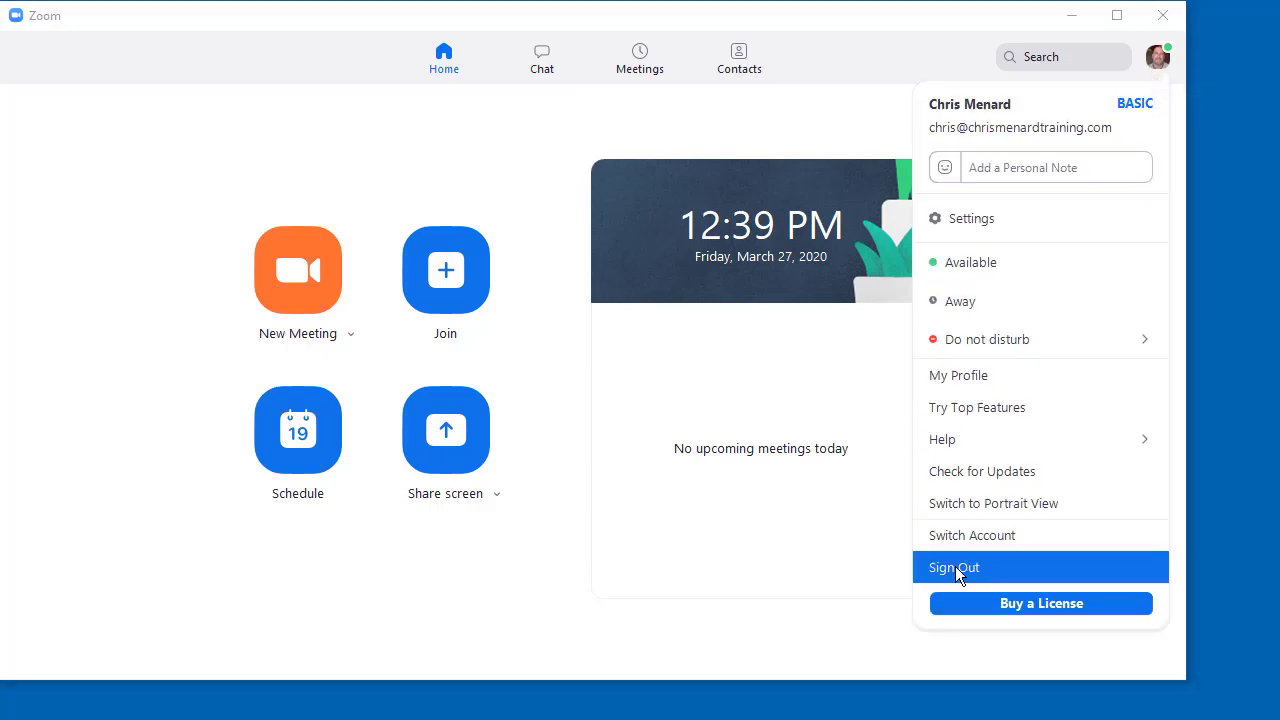
pyautogui.click(956, 568)
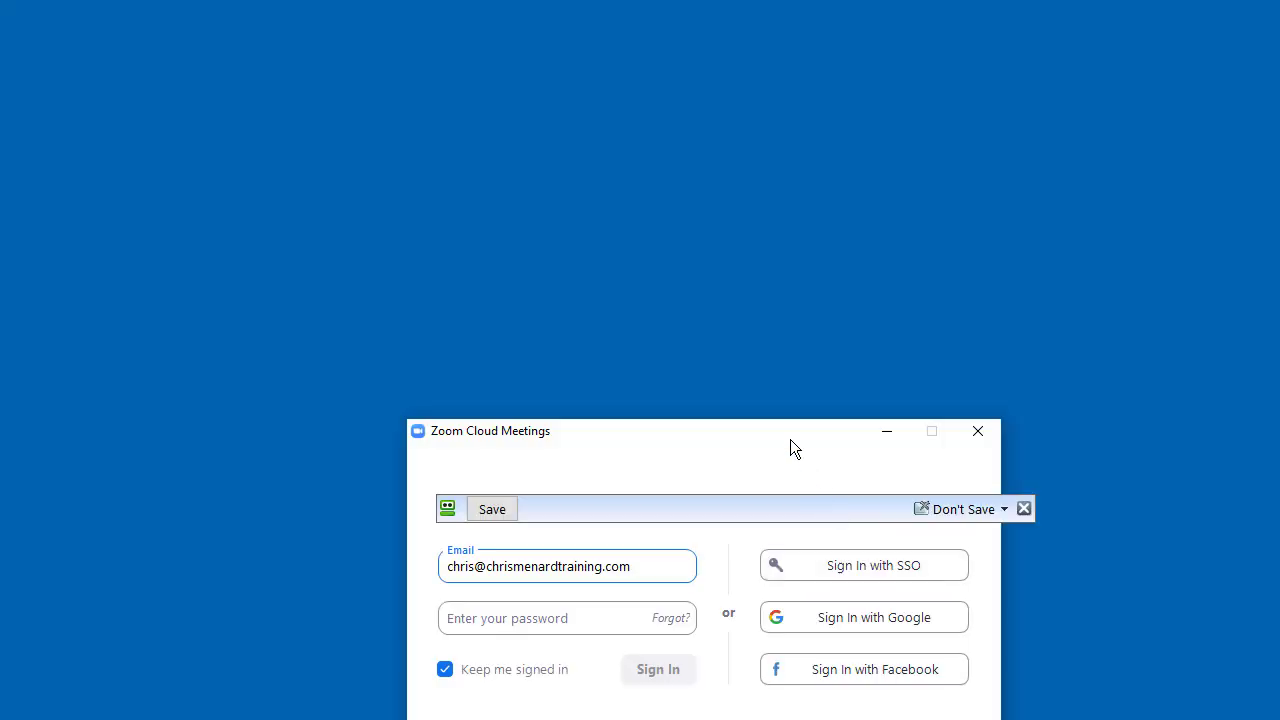
pyautogui.moveTo(791, 441); pyautogui.dragTo(742, 116)
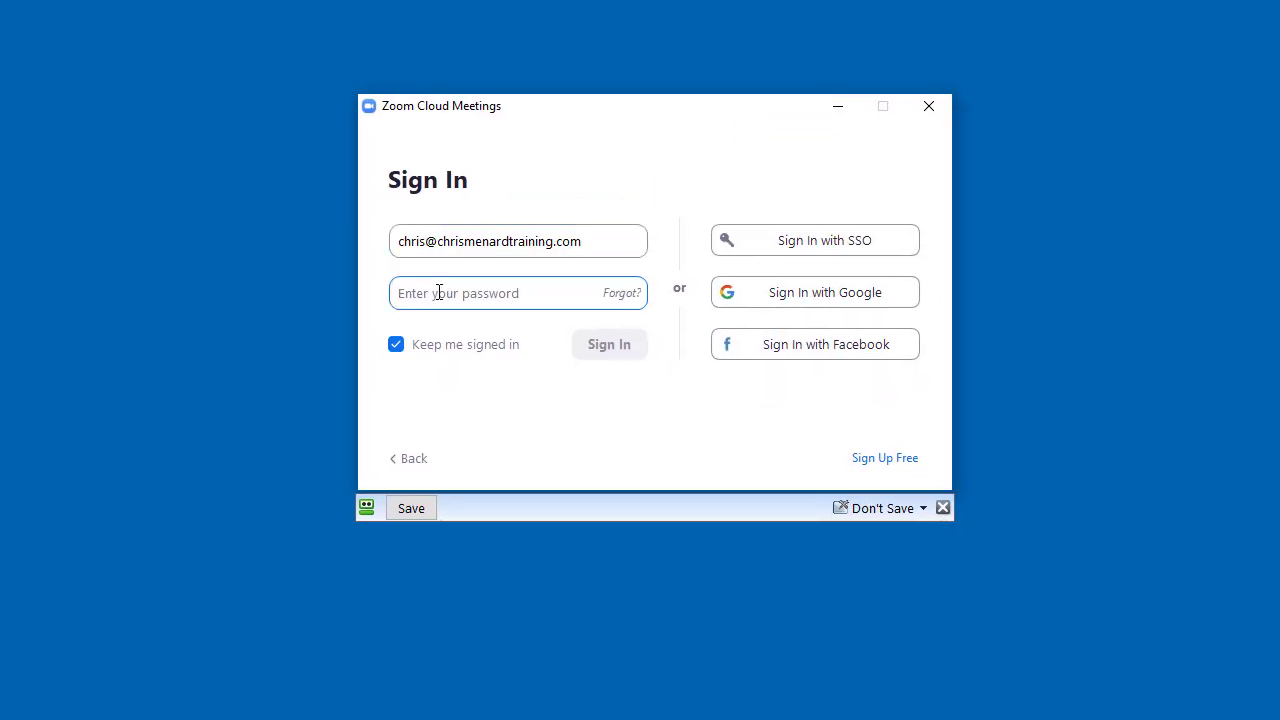
pyautogui.hotkey('ctrl', 'v')
pyautogui.click(589, 347)
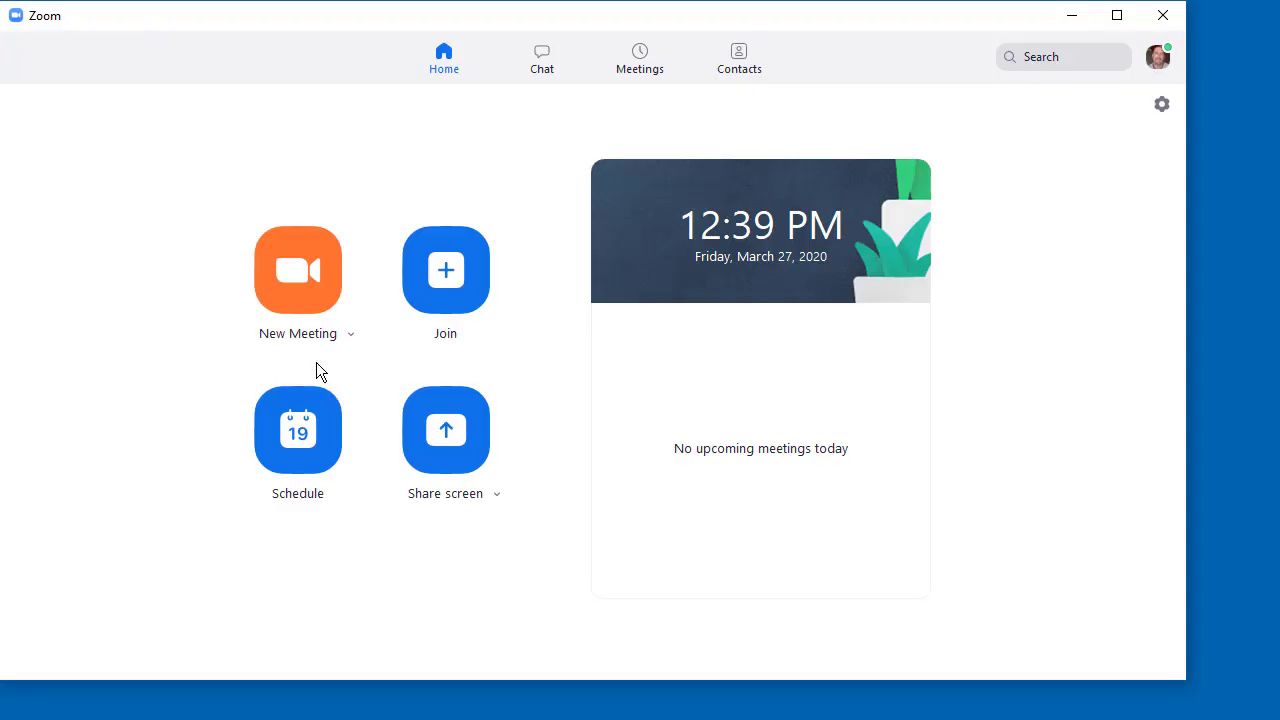
# Start a new meeting without joining audio and open its Virtual Background settings
pyautogui.click(299, 296)
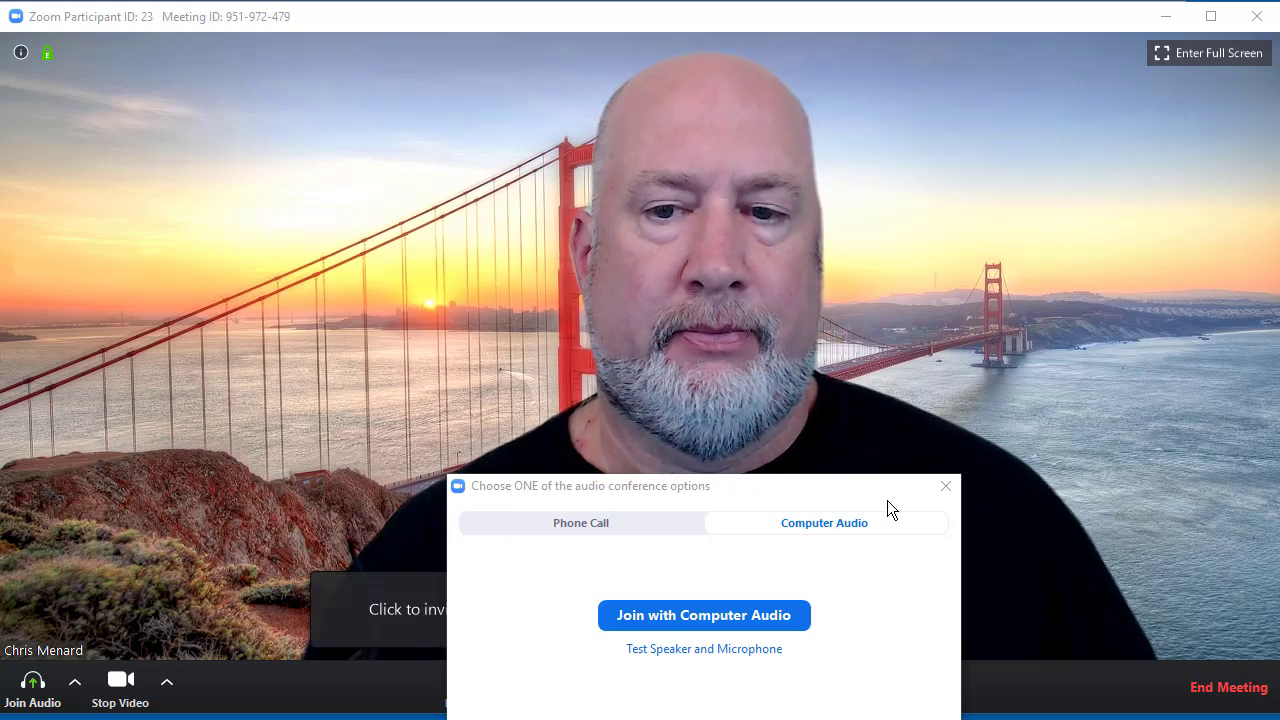
pyautogui.click(945, 486)
pyautogui.click(169, 695)
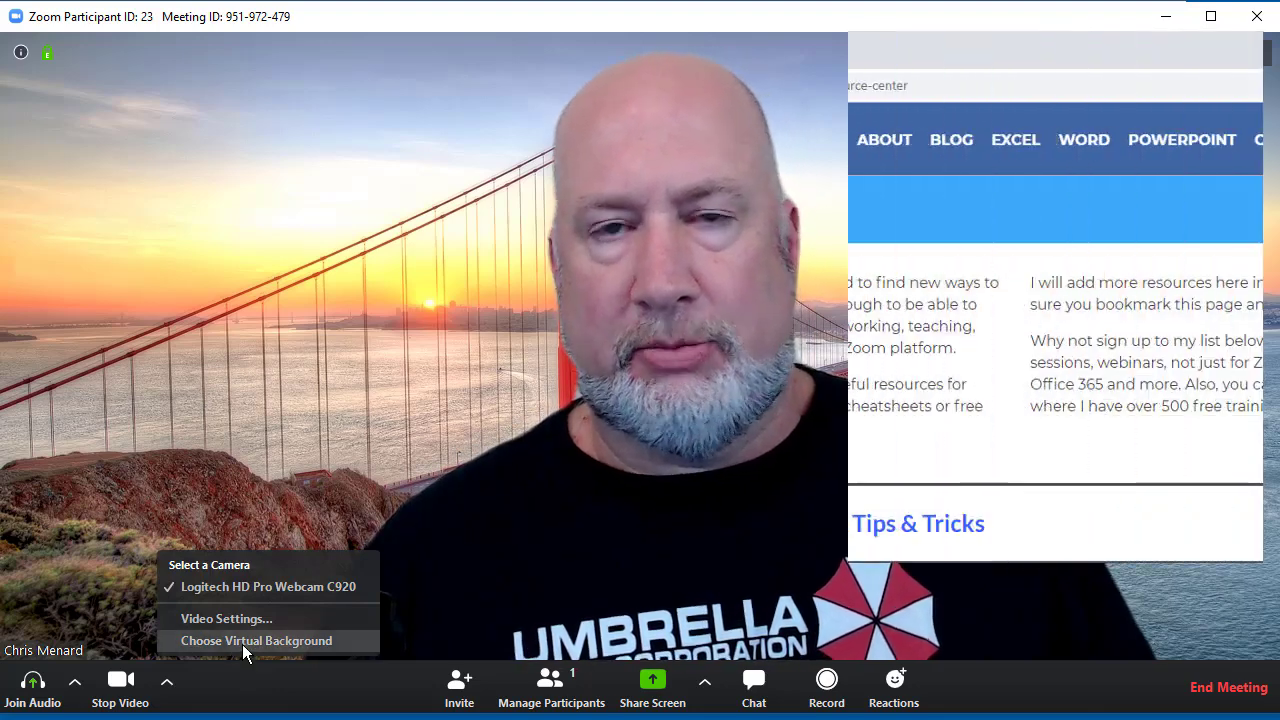
pyautogui.click(242, 641)
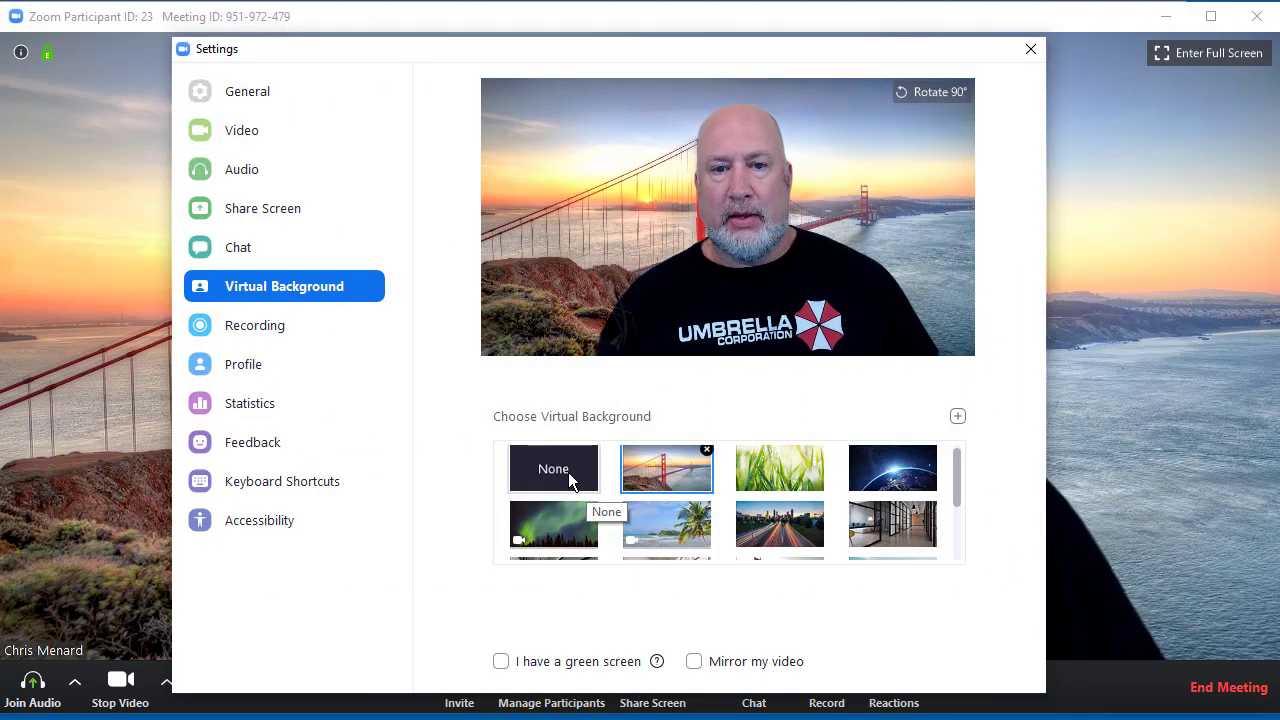
# Try the None, Beach and green grass virtual backgrounds, set the background to San Francisco and browse the remaining images
pyautogui.click(570, 478)
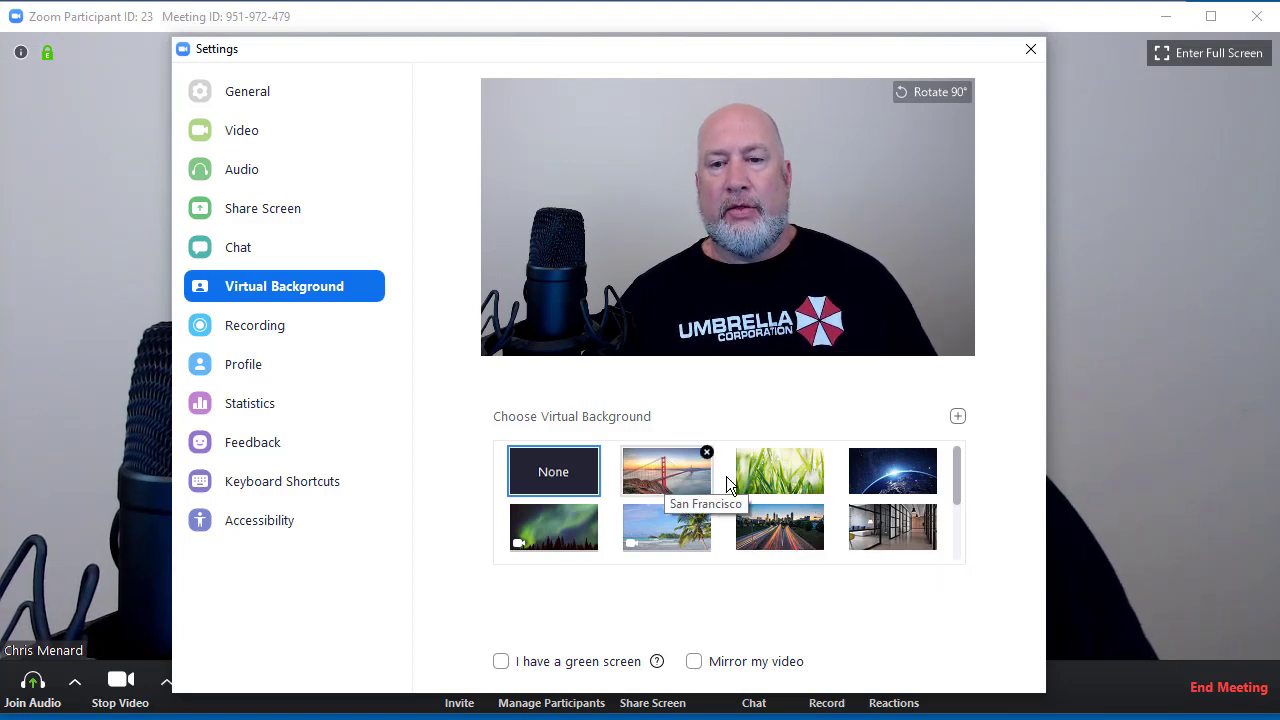
pyautogui.click(645, 537)
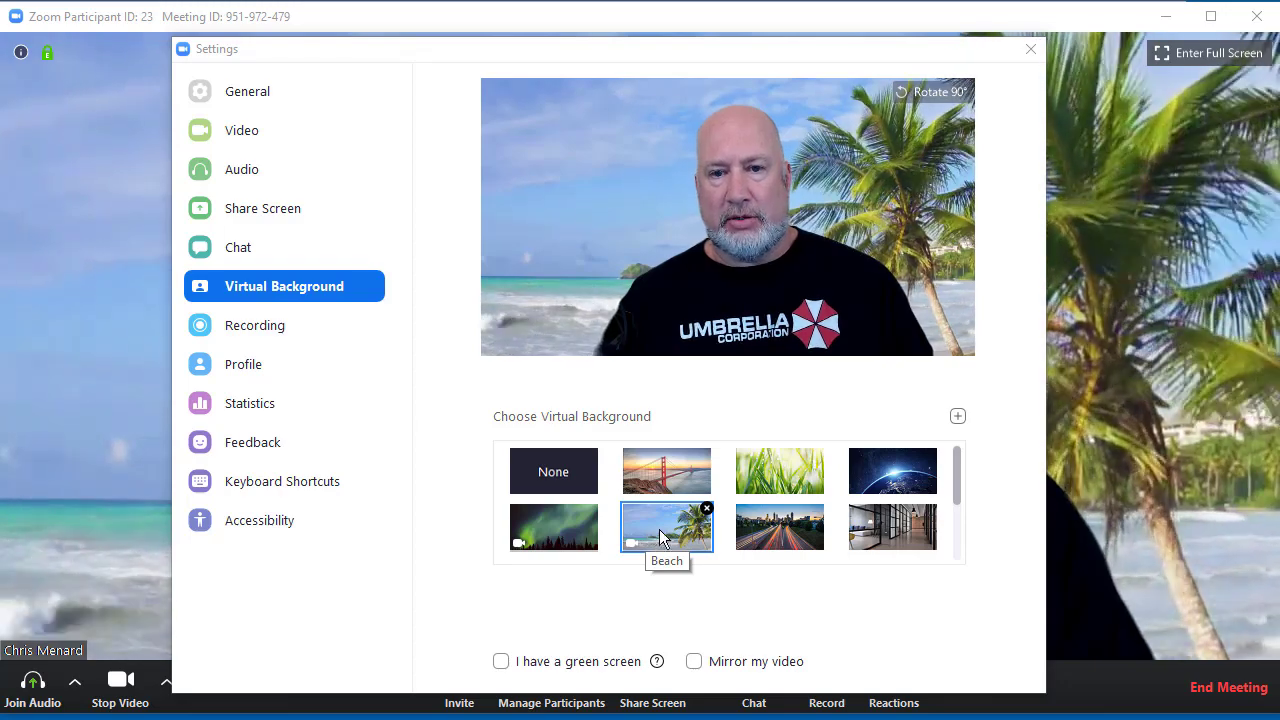
pyautogui.click(765, 487)
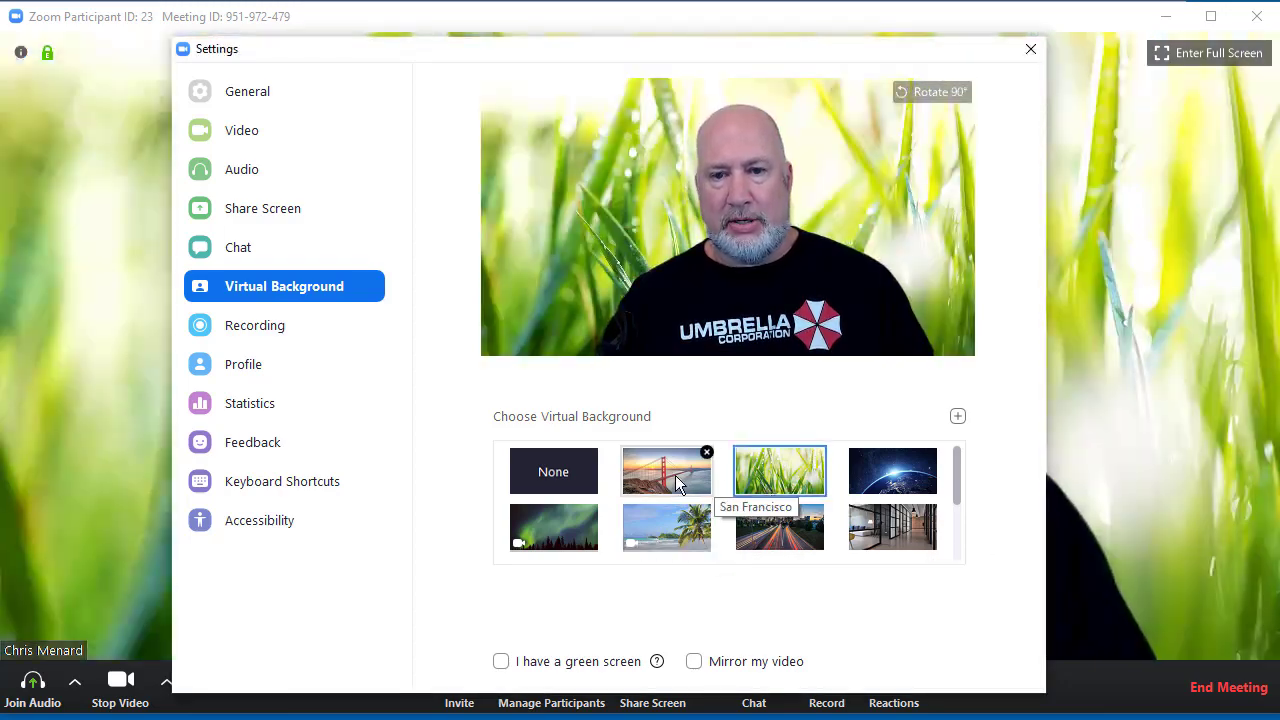
pyautogui.click(675, 475)
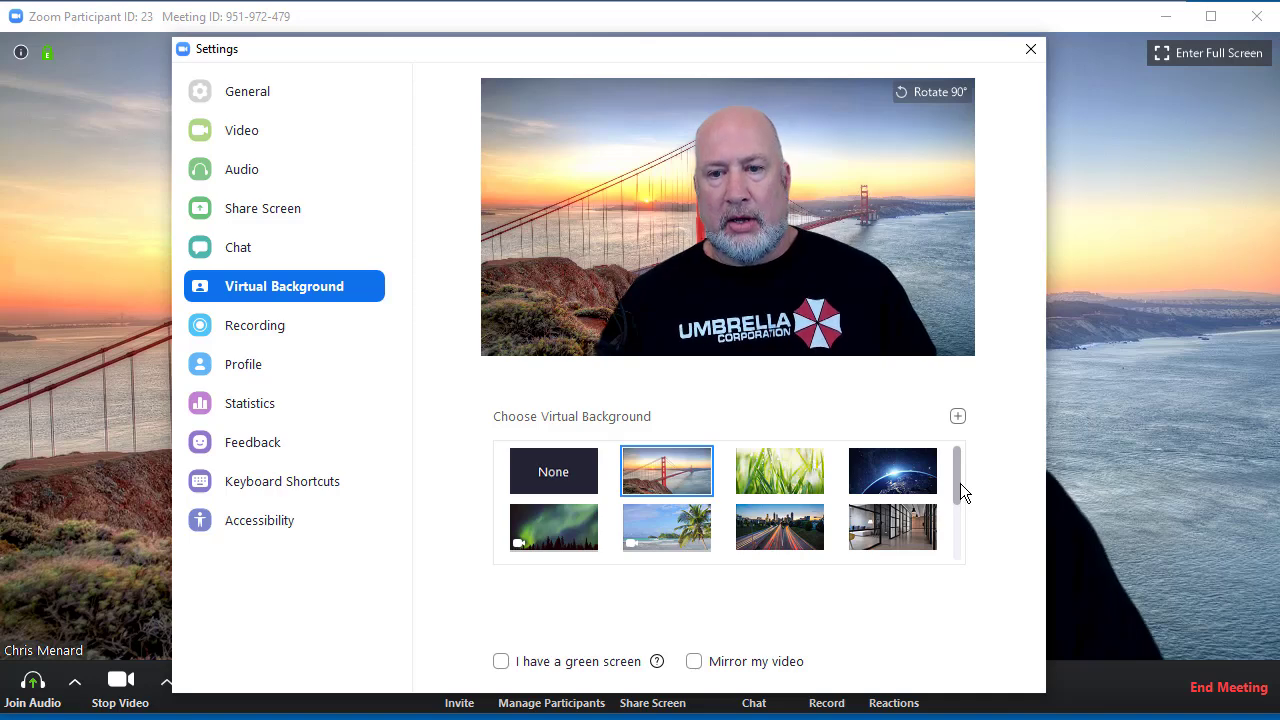
pyautogui.scroll(-2, 960, 483)
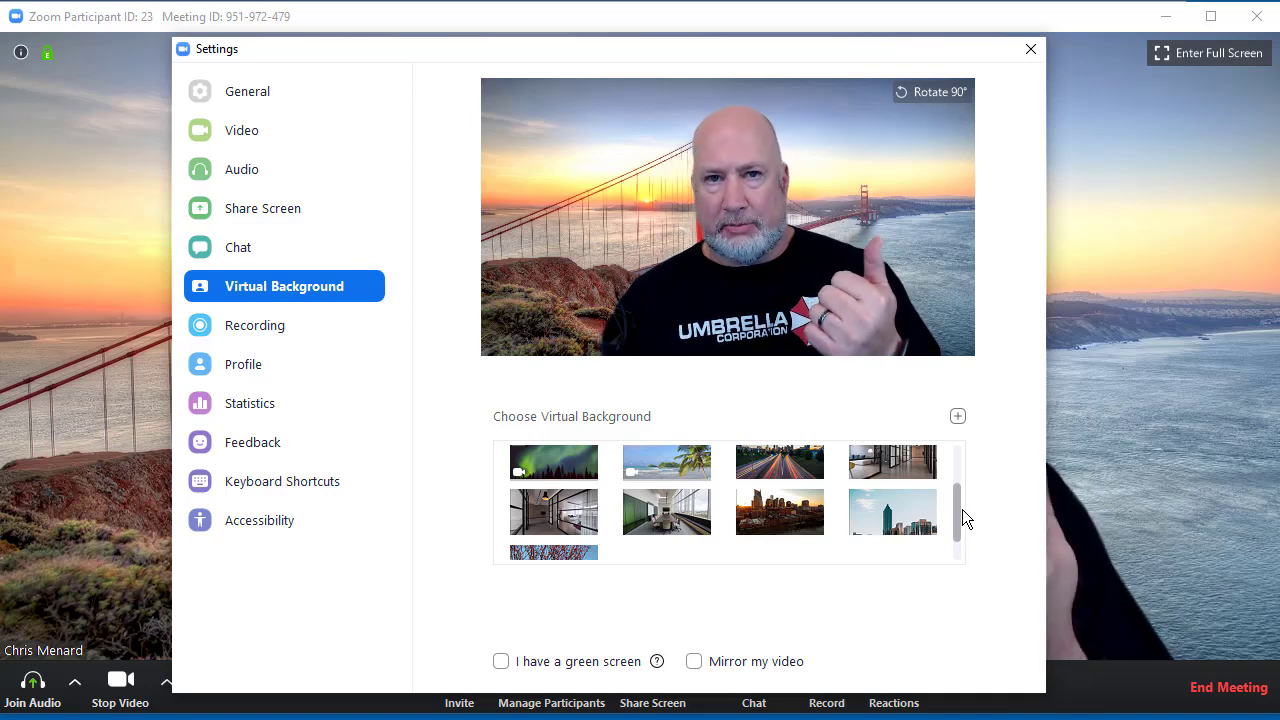
# Set the virtual background to the video Bird in a tree.mp4 and close the settings to return to the meeting
pyautogui.scroll(-1, 966, 517)
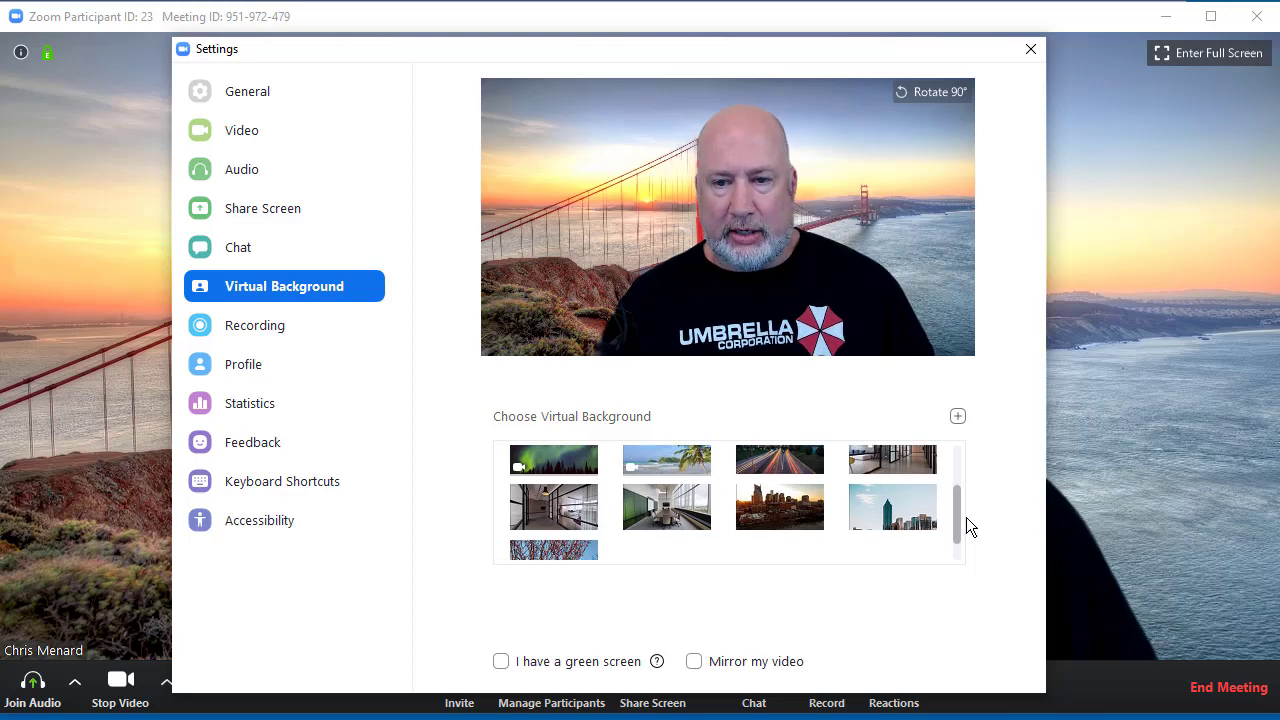
pyautogui.scroll(-1, 966, 517)
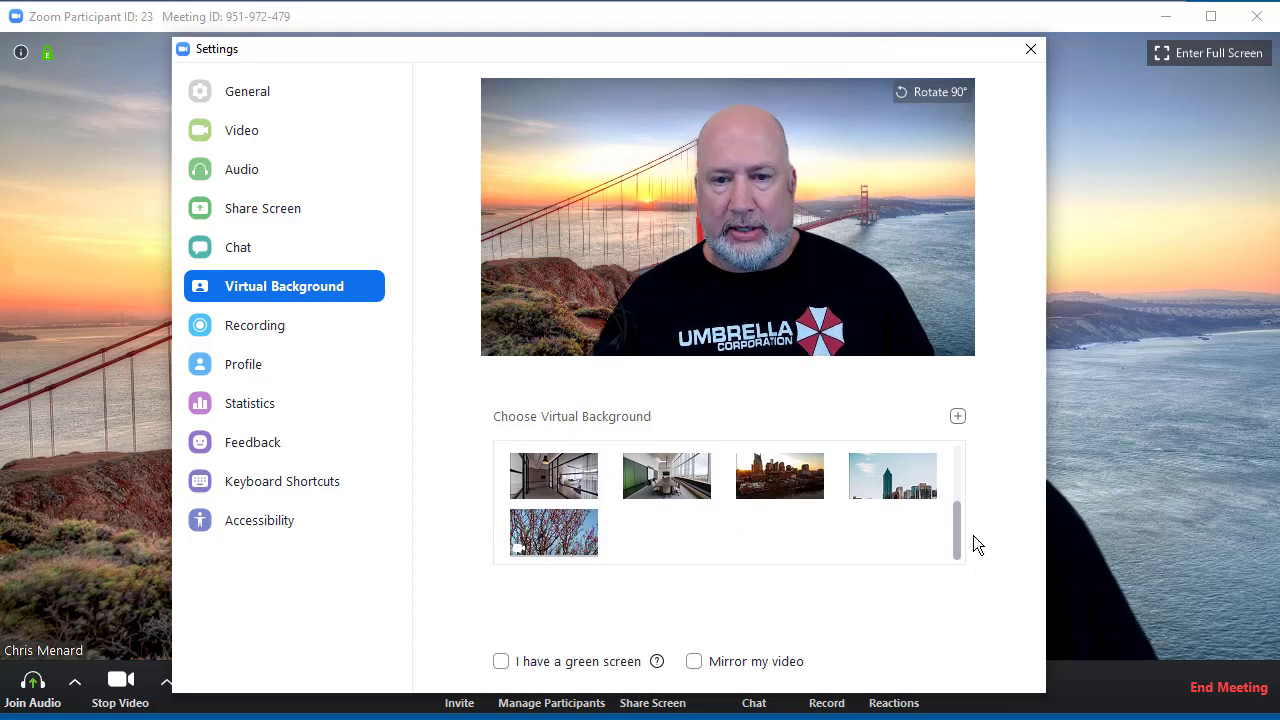
pyautogui.click(577, 550)
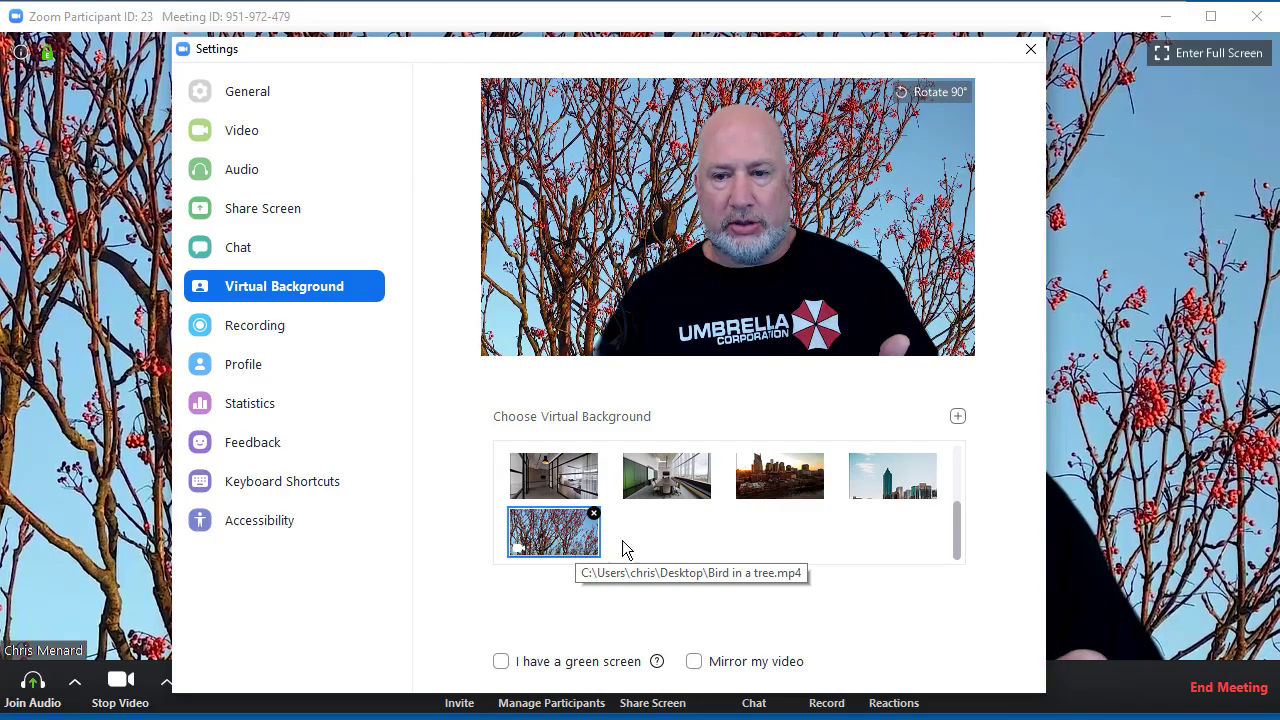
pyautogui.scroll(2, 954, 534)
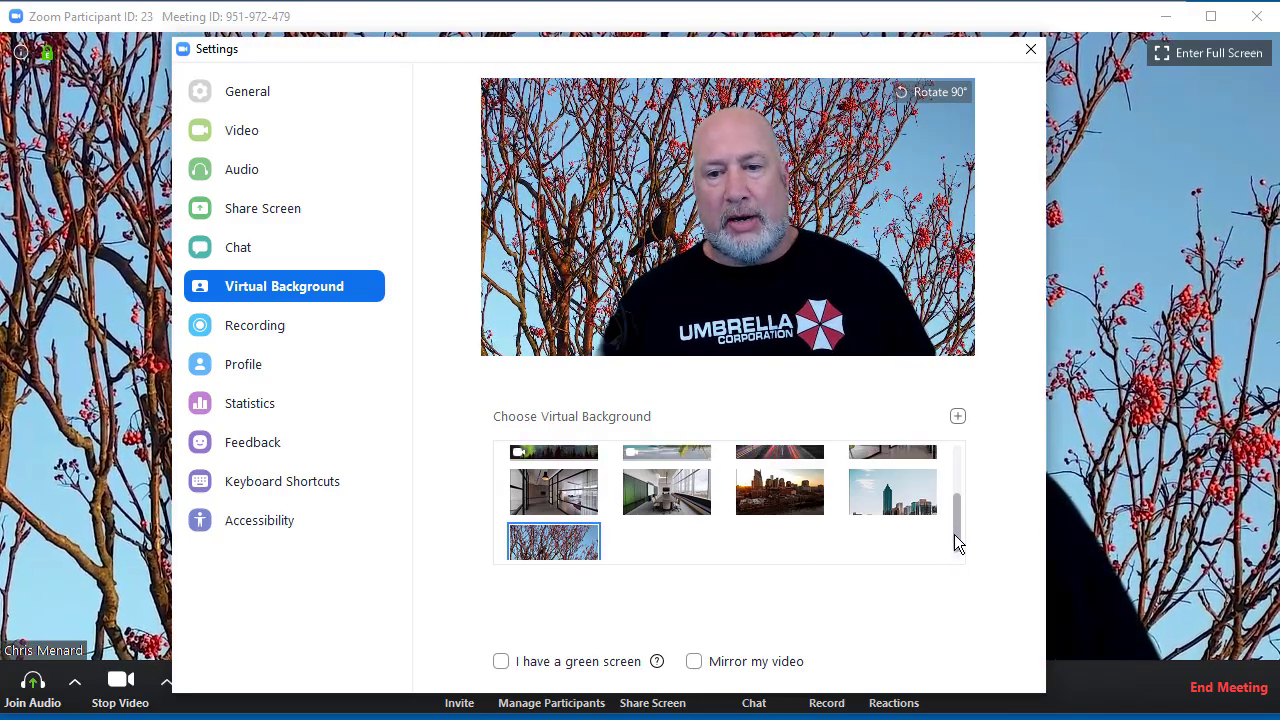
pyautogui.scroll(1, 955, 515)
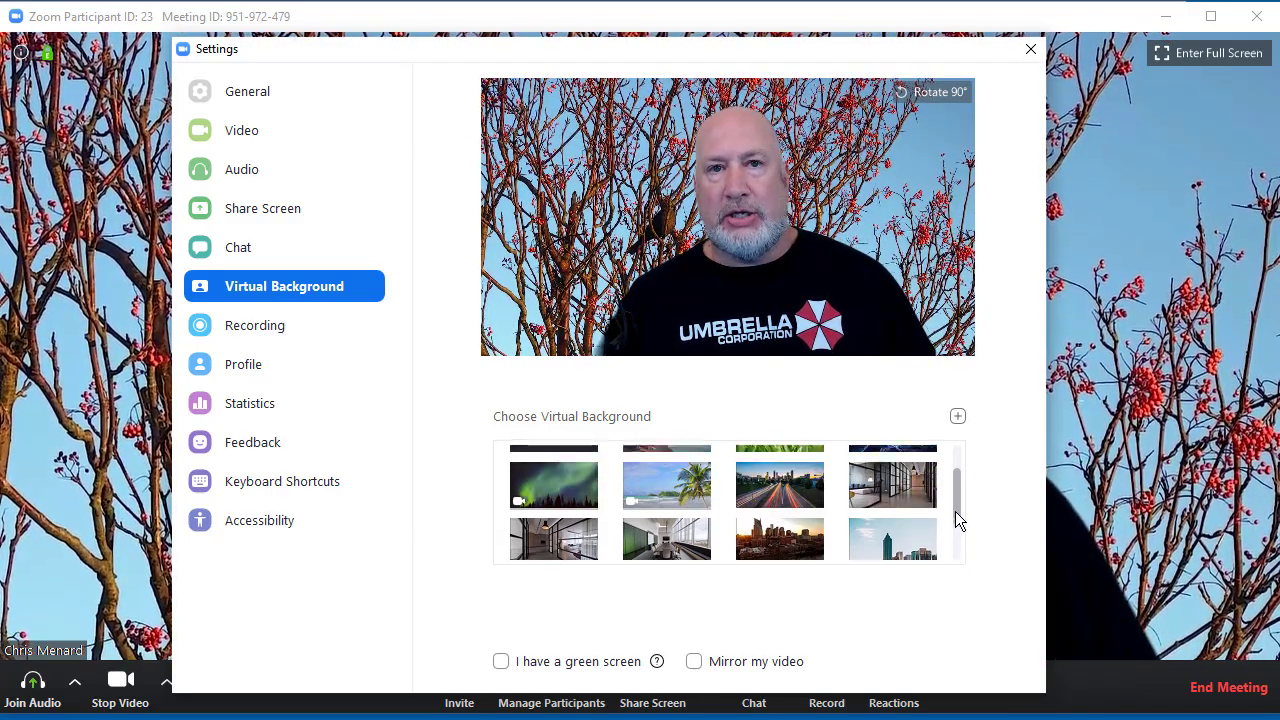
pyautogui.scroll(1, 955, 510)
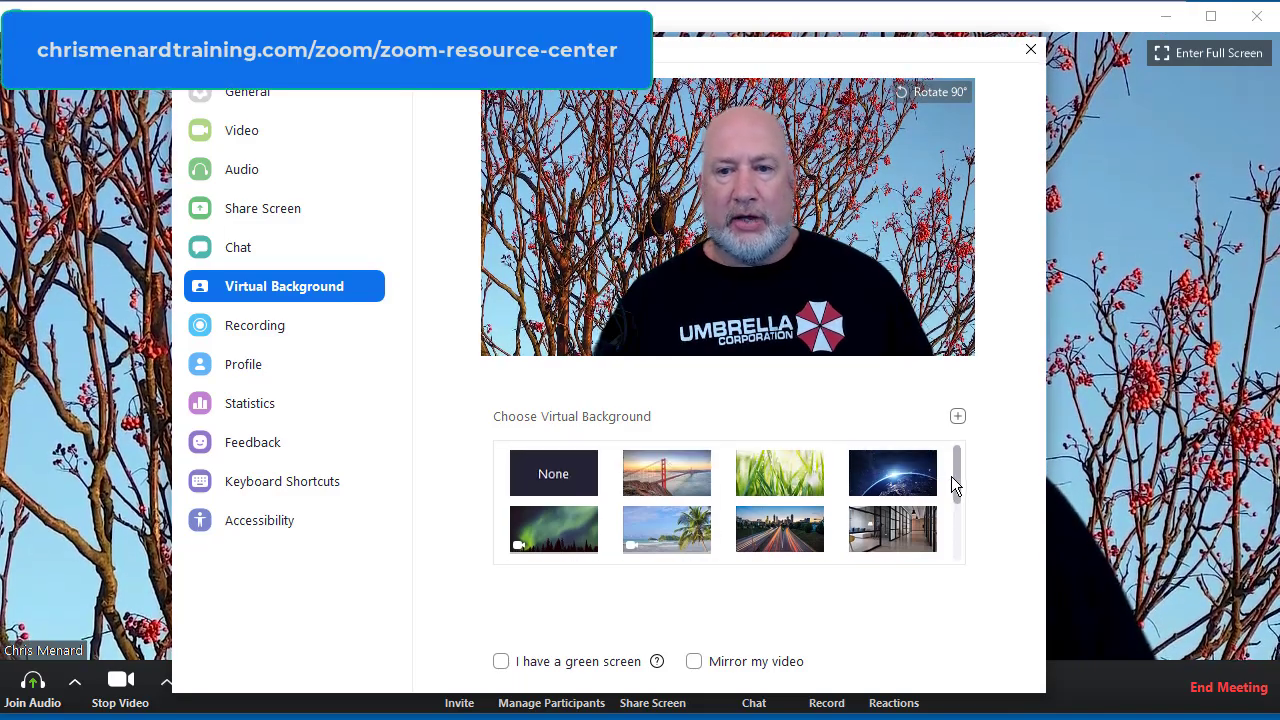
pyautogui.click(1030, 50)
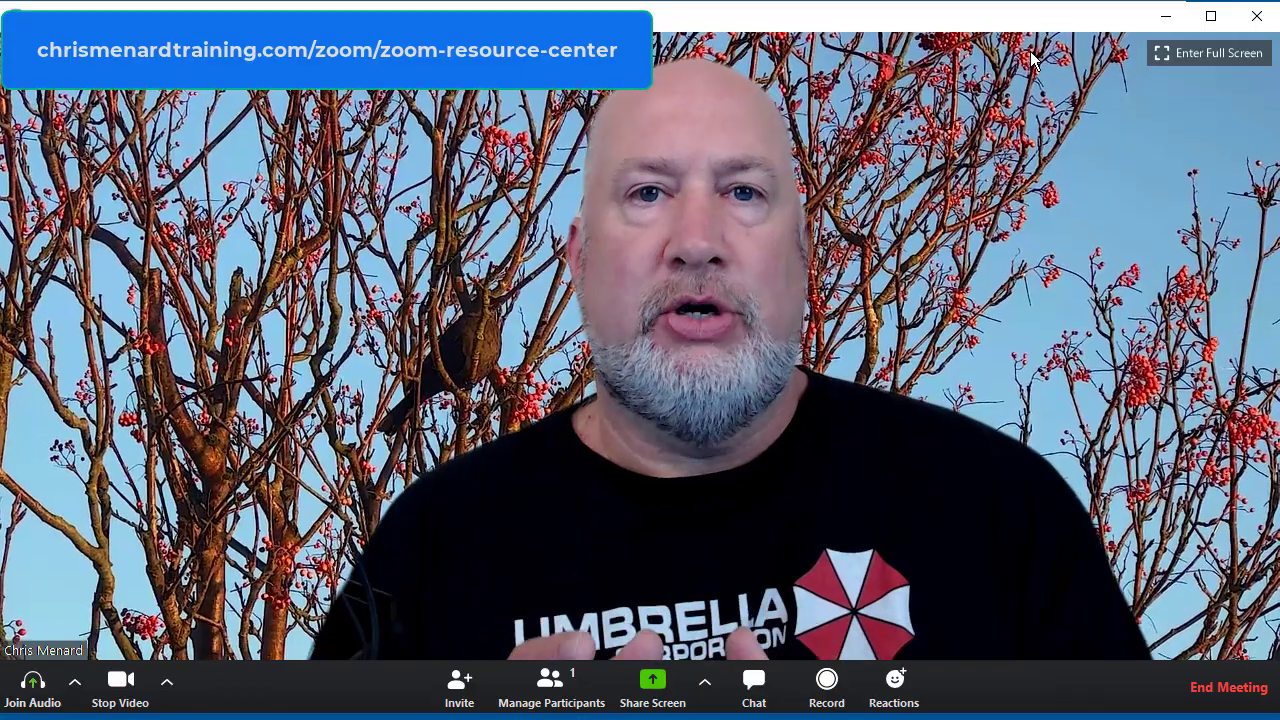